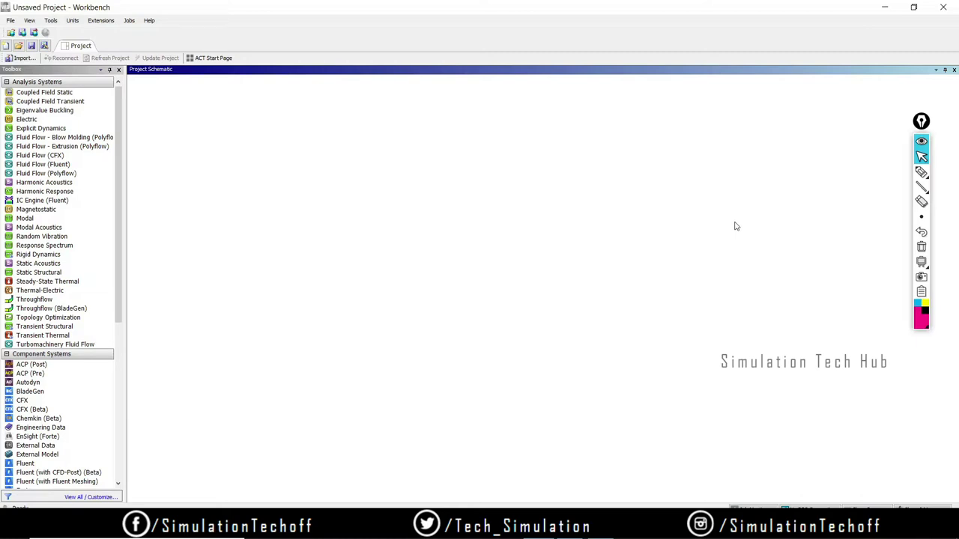
click(47, 328)
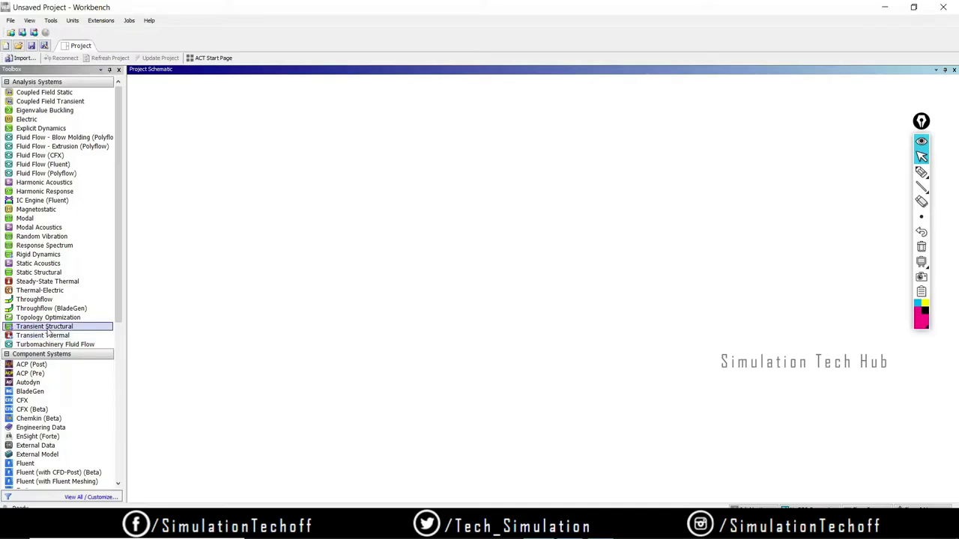
click(893, 187)
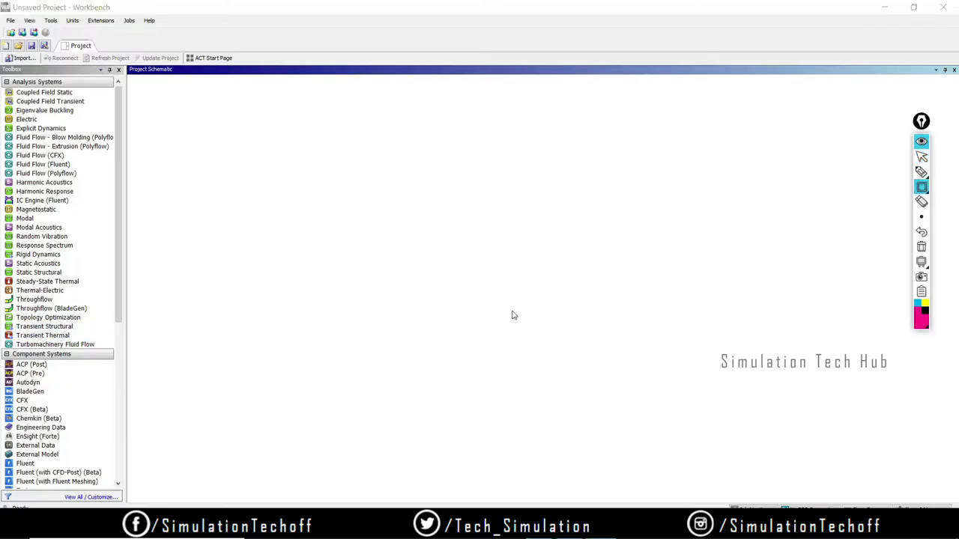
mouse_move(371, 284)
mouse_down()
mouse_move(426, 317)
mouse_move(621, 394)
mouse_move(606, 400)
mouse_up()
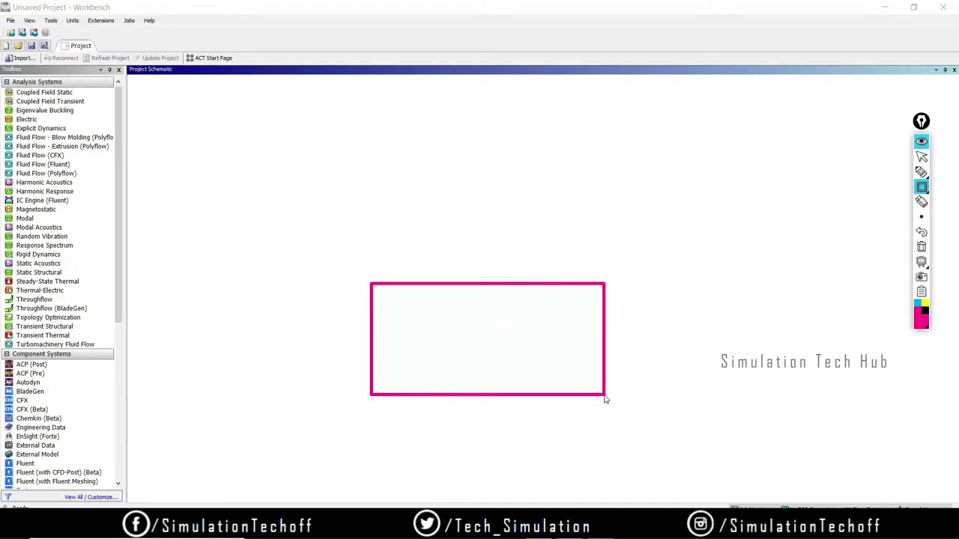
mouse_move(923, 189)
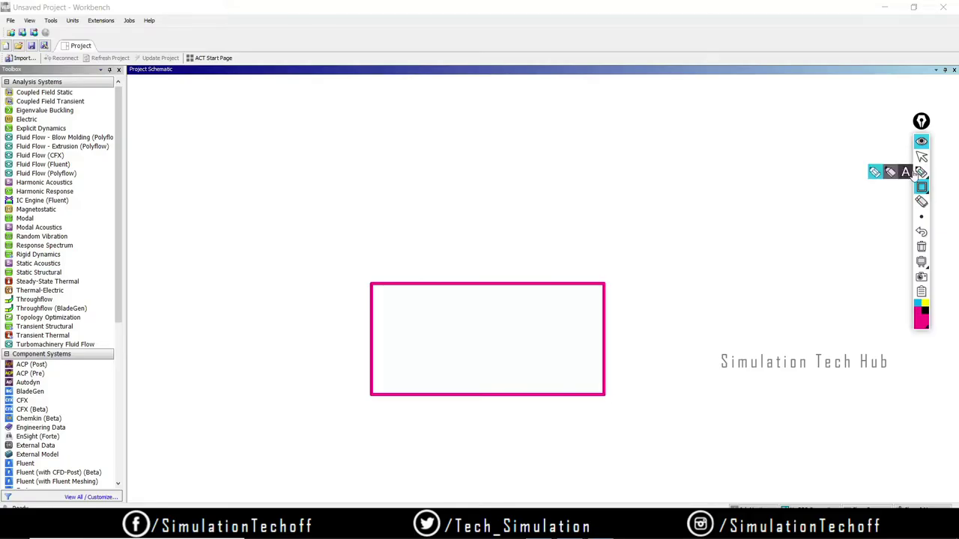
click(877, 188)
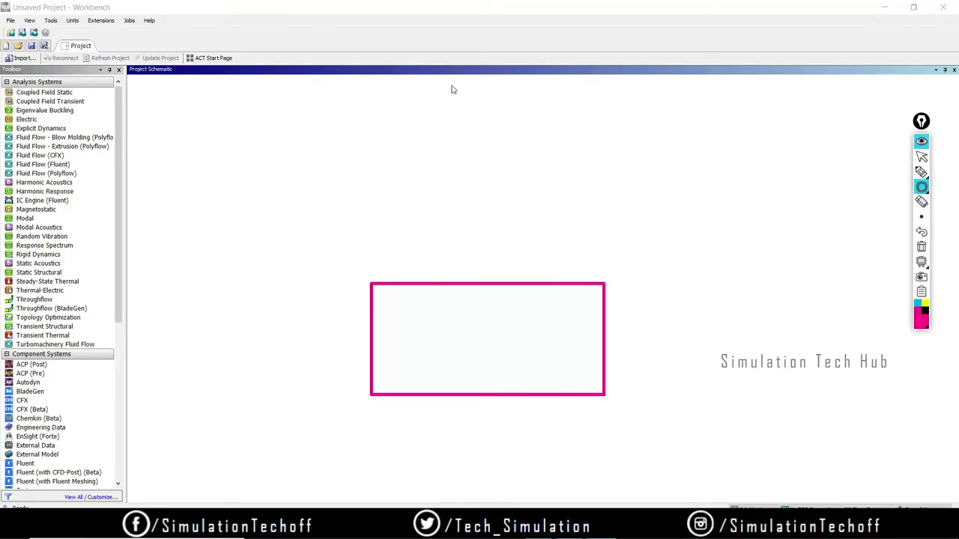
drag(460, 78, 505, 123)
click(923, 172)
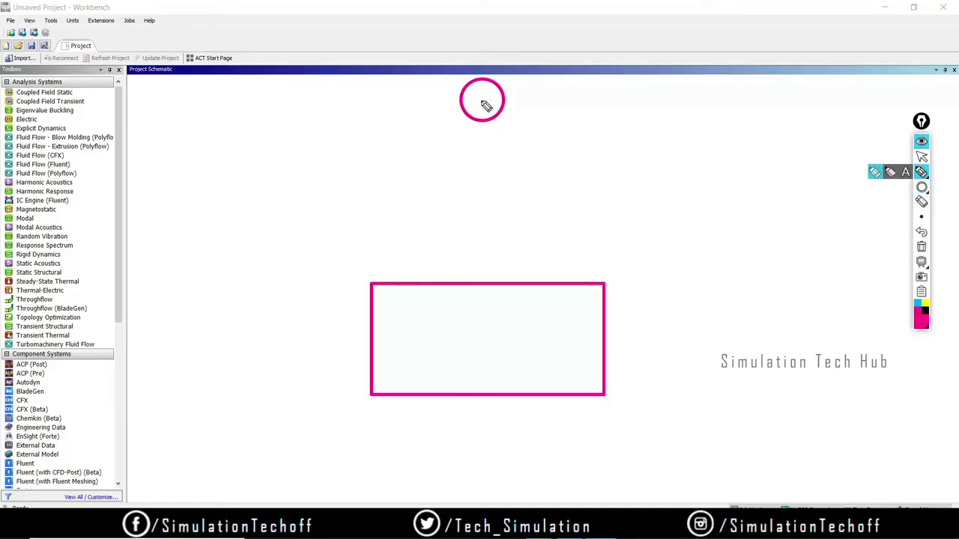
mouse_move(484, 107)
mouse_down()
mouse_move(484, 269)
mouse_move(494, 241)
mouse_up()
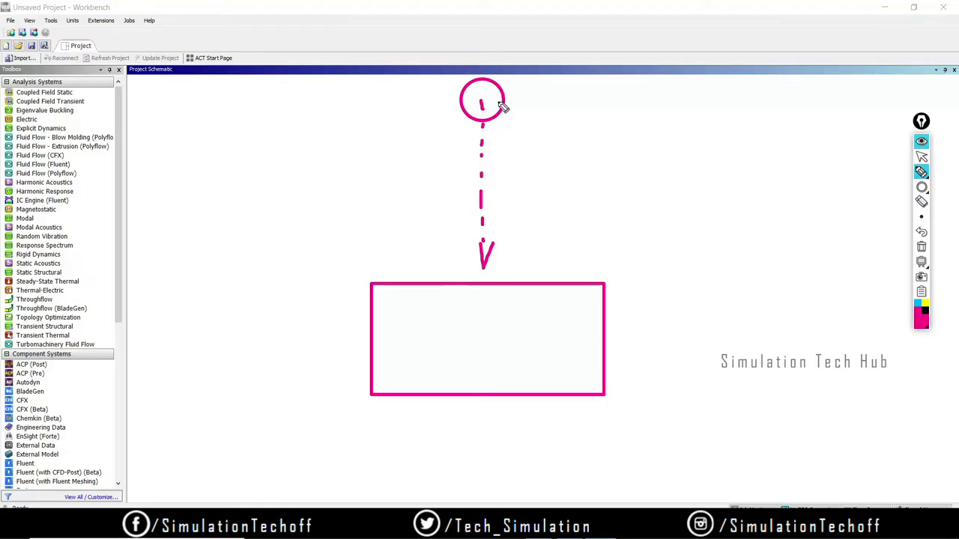
mouse_move(582, 358)
mouse_down()
mouse_move(622, 344)
mouse_move(614, 340)
mouse_move(628, 349)
mouse_move(655, 330)
mouse_move(674, 353)
mouse_up()
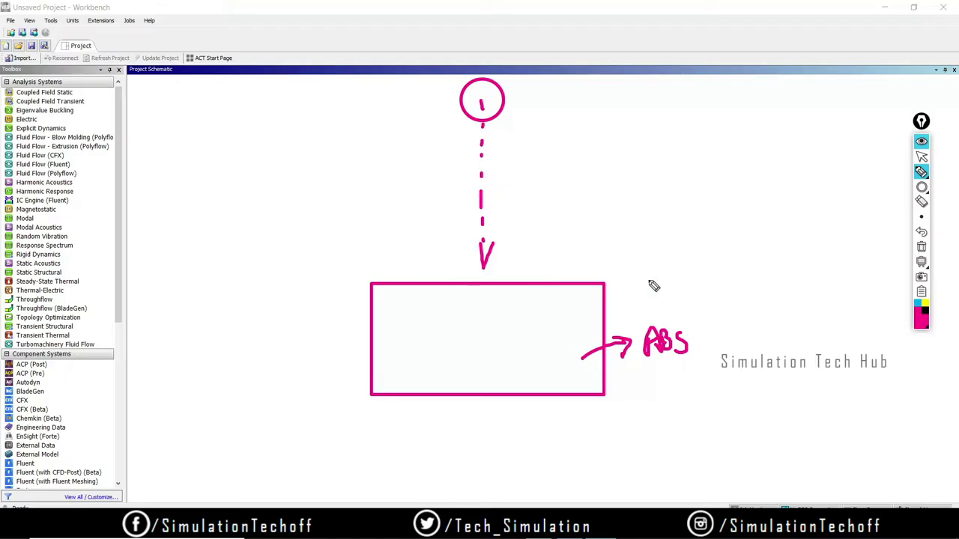
drag(649, 266, 684, 234)
click(922, 249)
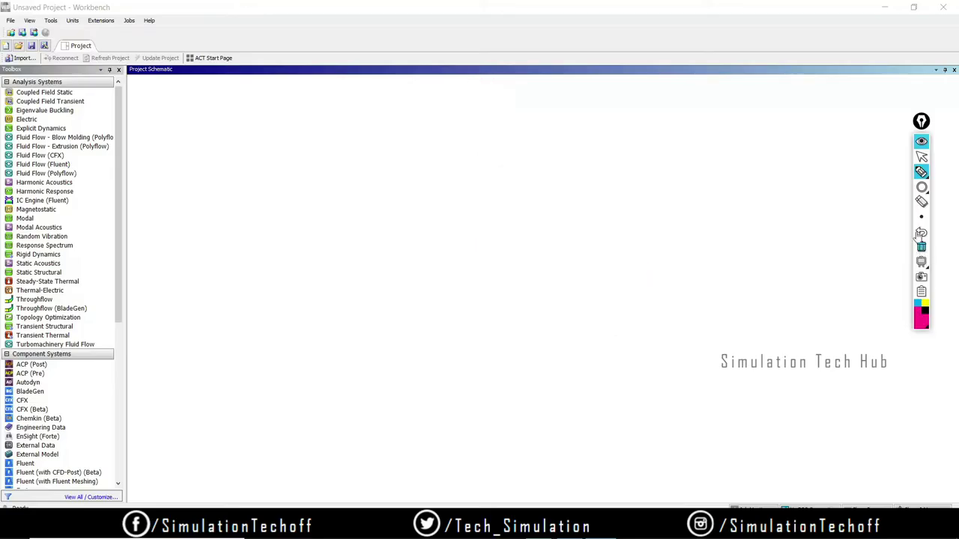
click(921, 141)
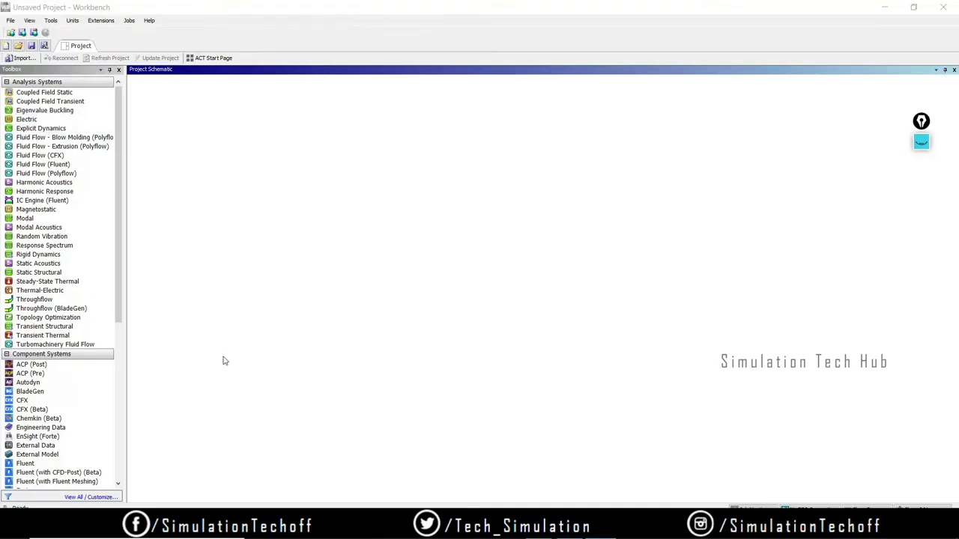
Add a Transient Structural analysis system to the project schematic and open its Engineering Data
click(39, 328)
drag(40, 328, 174, 155)
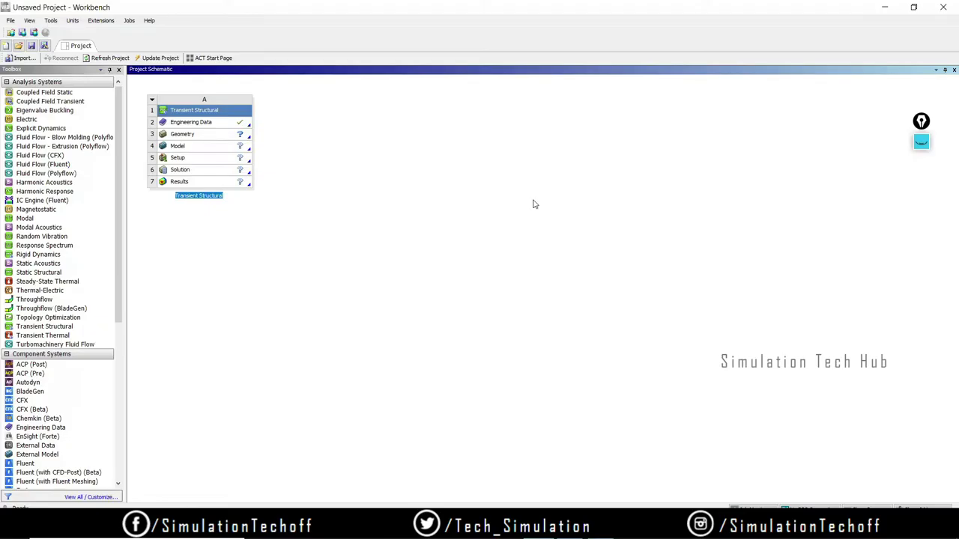
click(221, 127)
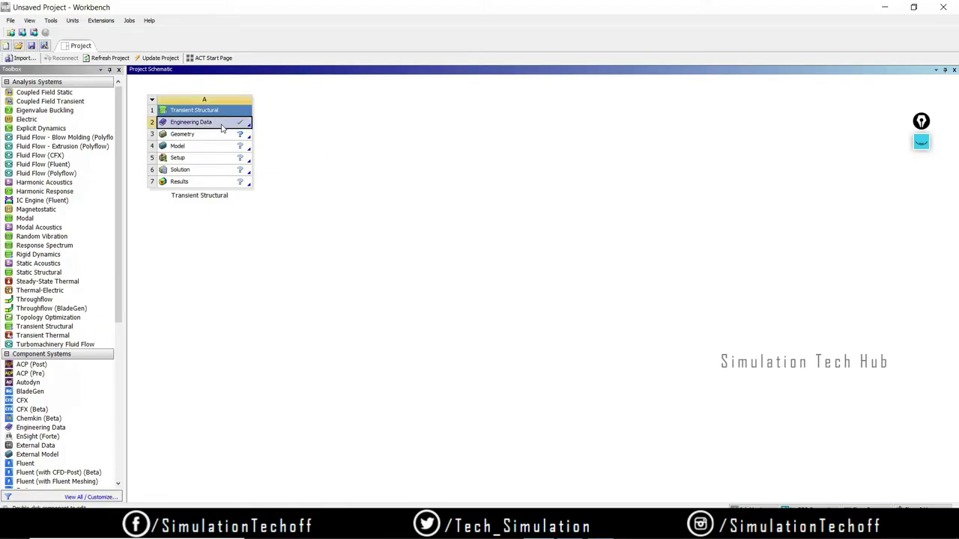
double_click(222, 128)
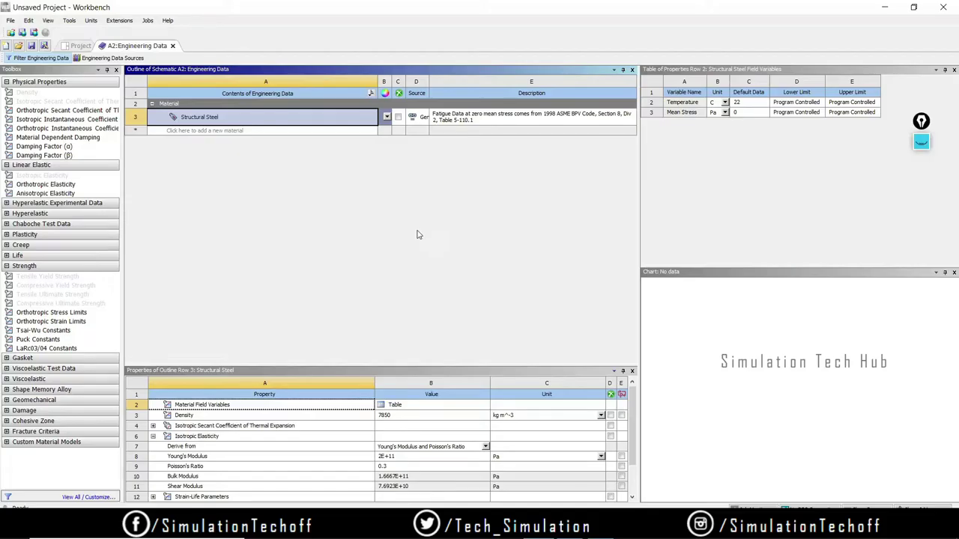
Add Structural Steel NL from the General Non-linear Materials data source to the engineering data
click(112, 58)
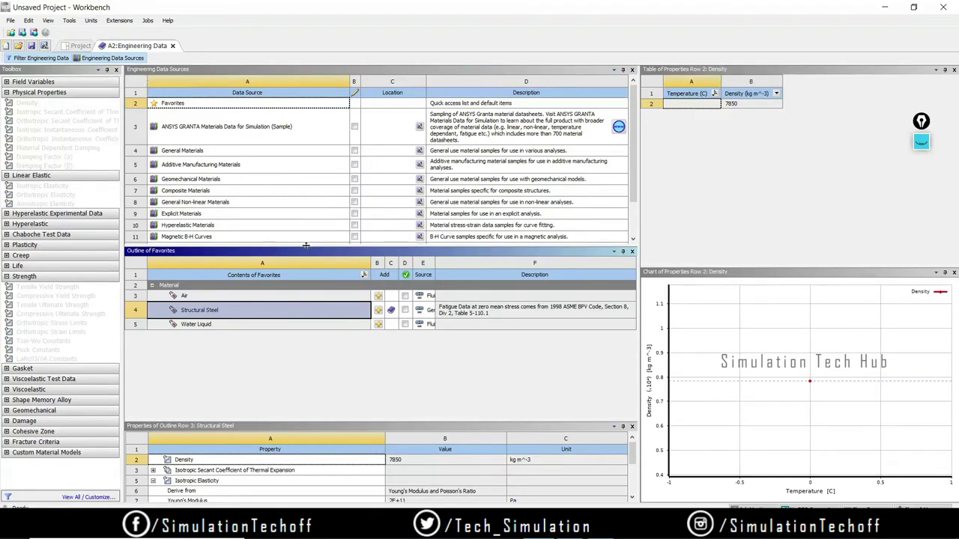
drag(308, 249, 317, 291)
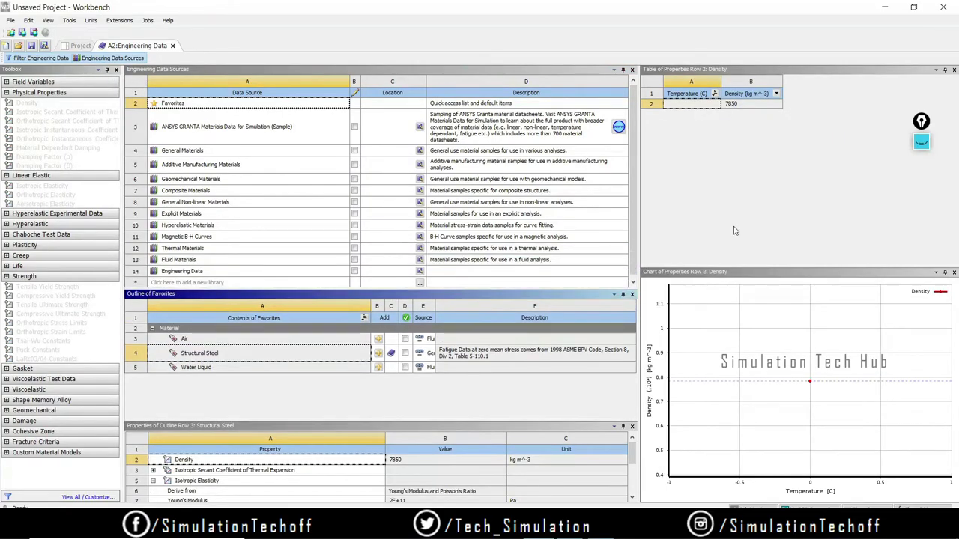
click(201, 206)
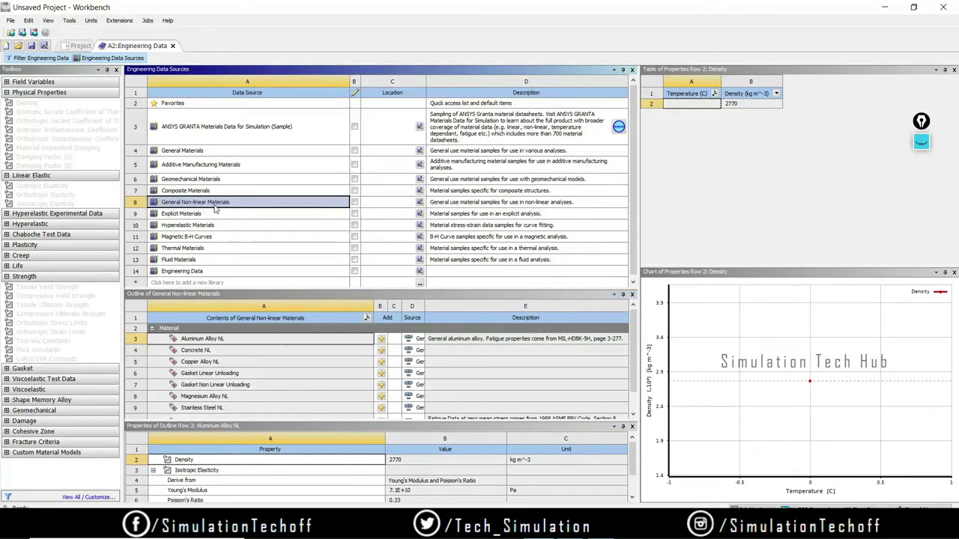
drag(520, 292, 526, 233)
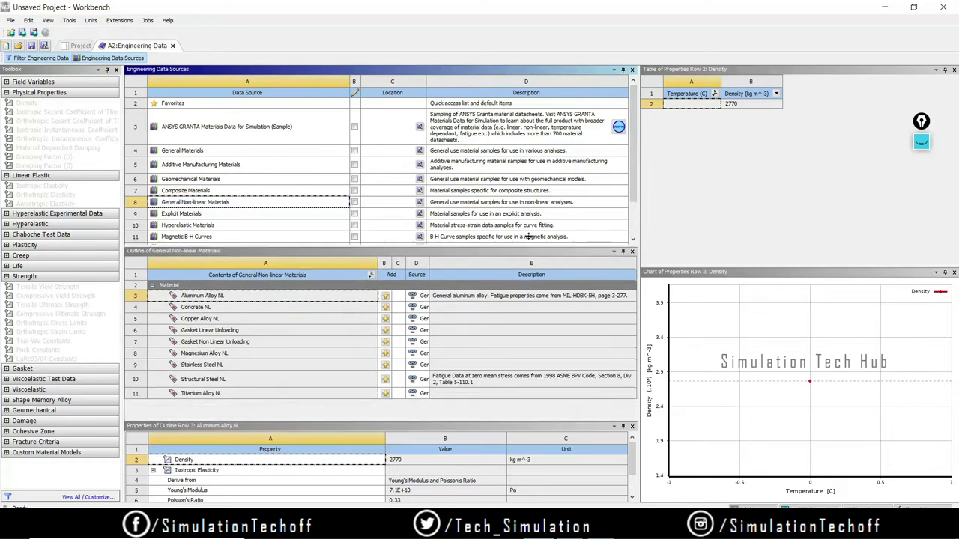
click(385, 369)
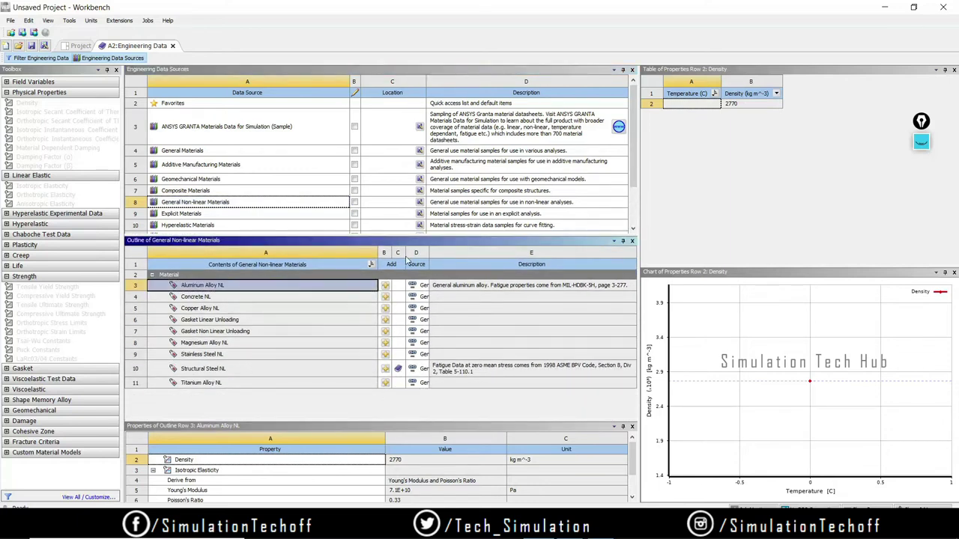
Add Plastic, ABS (high-impact) from the ANSYS GRANTA Materials Data for Simulation (Sample) source and close Engineering Data
drag(412, 236, 412, 282)
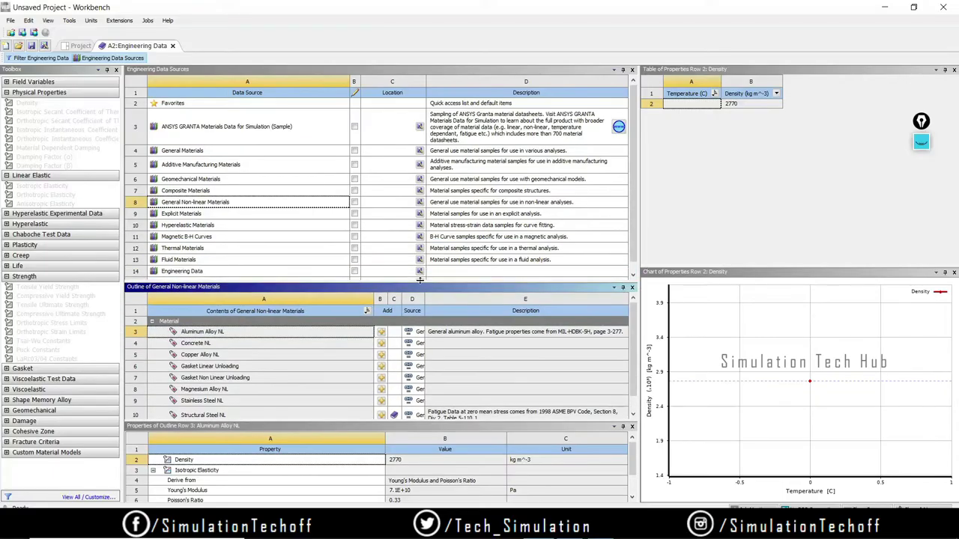
click(206, 130)
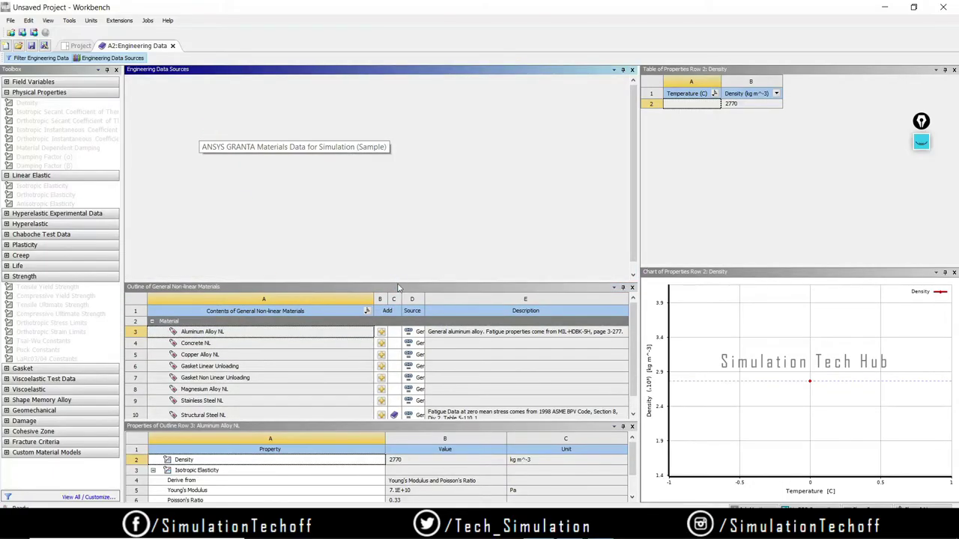
drag(401, 287, 401, 223)
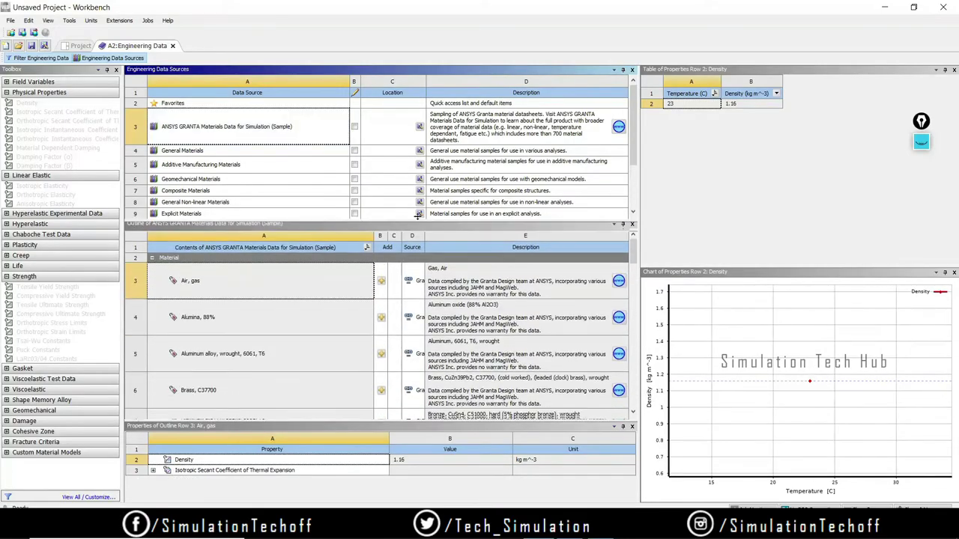
scroll(357, 373, down, 5)
scroll(357, 373, down, 6)
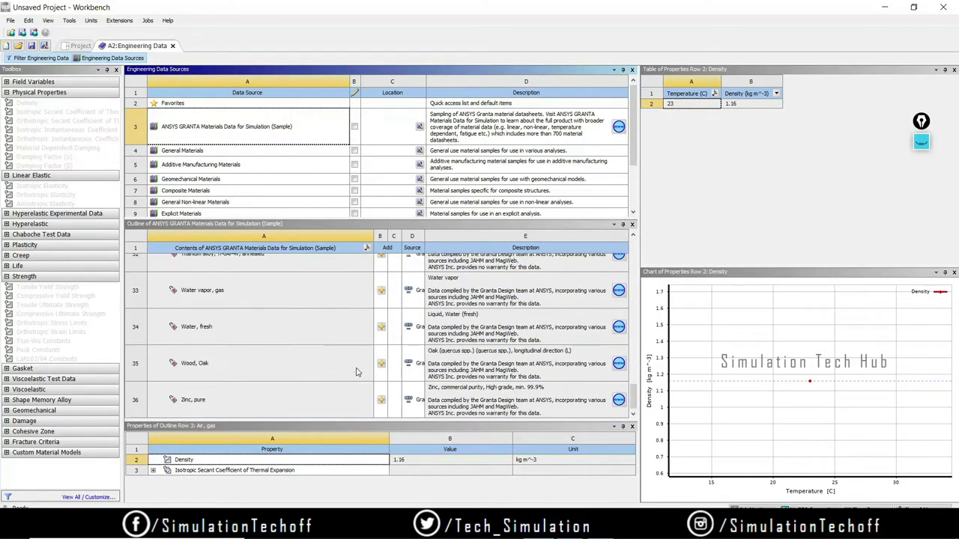
scroll(357, 372, up, 5)
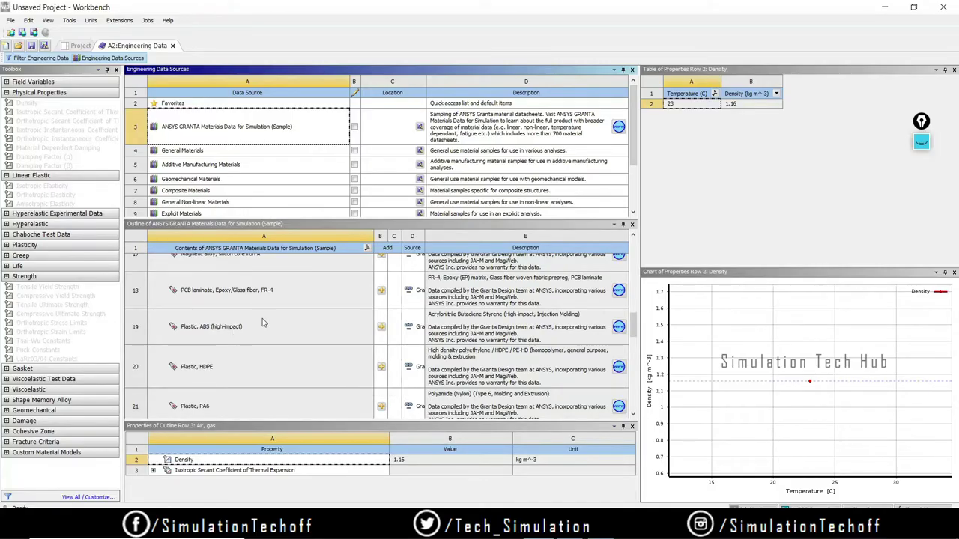
click(382, 326)
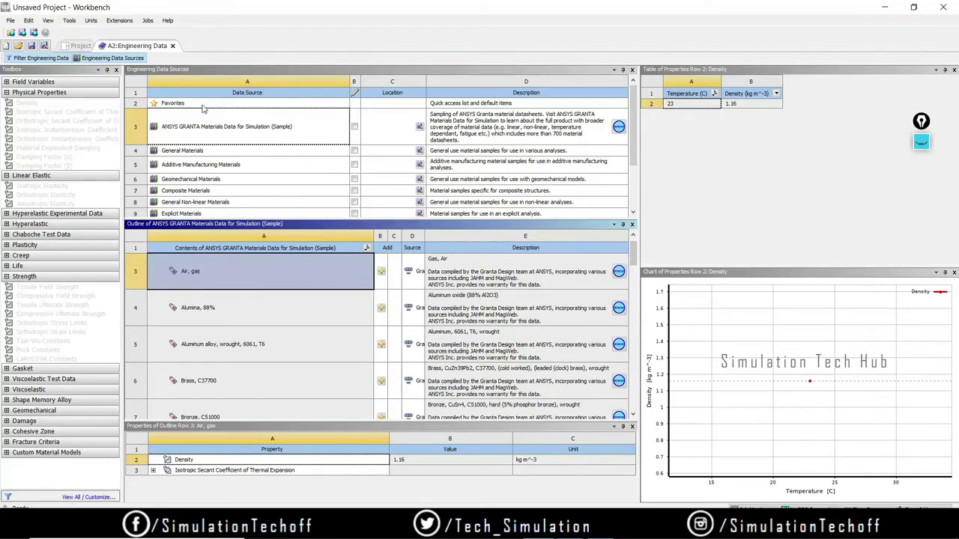
click(172, 45)
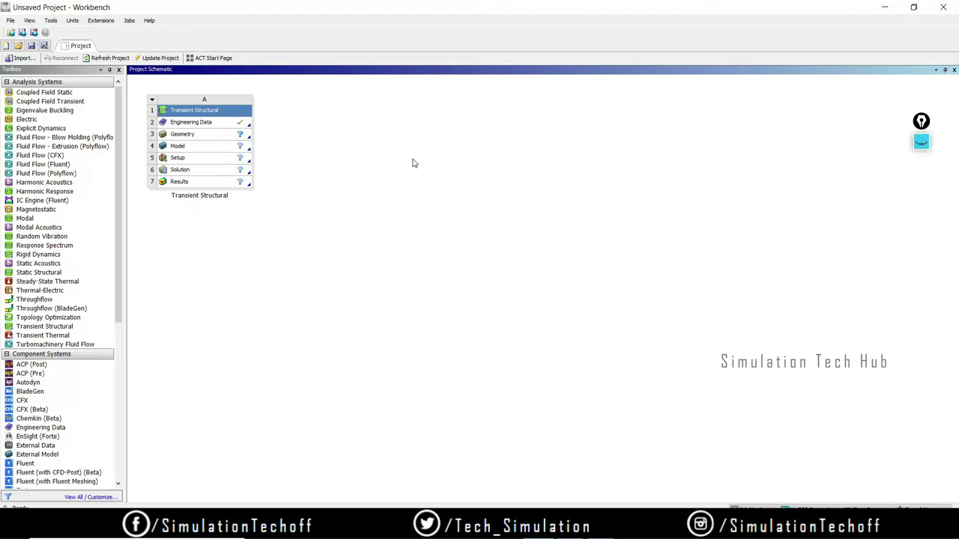
Open the Transient Structural system's geometry in DesignModeler and set the length unit to millimetres
double_click(230, 138)
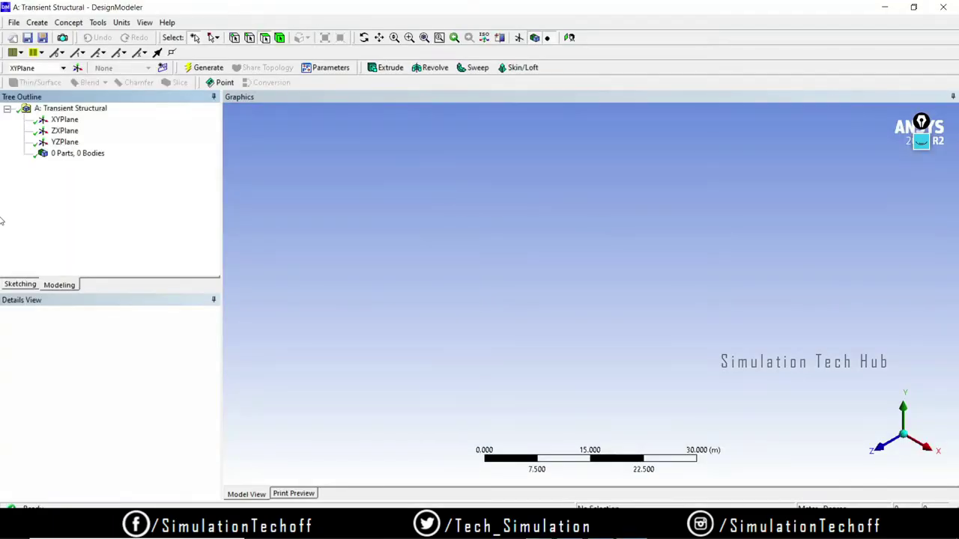
click(14, 22)
click(323, 88)
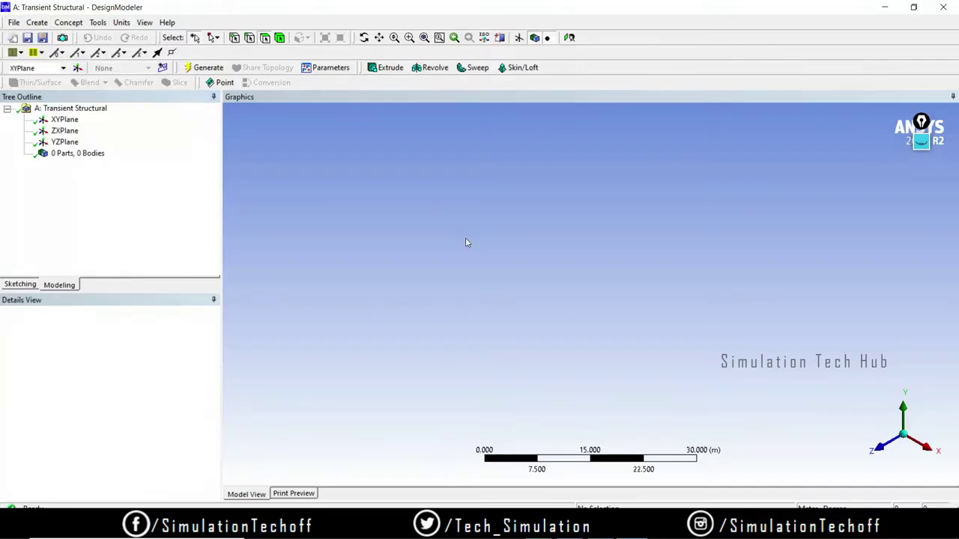
click(121, 23)
click(143, 60)
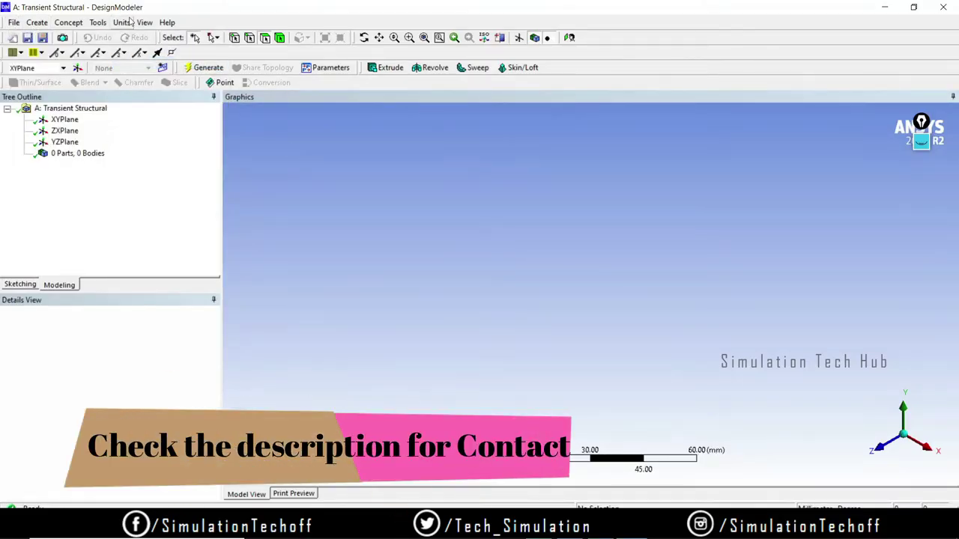
Import the external geometry file cvr_ball_assy_asm from the Downloads folder
click(14, 23)
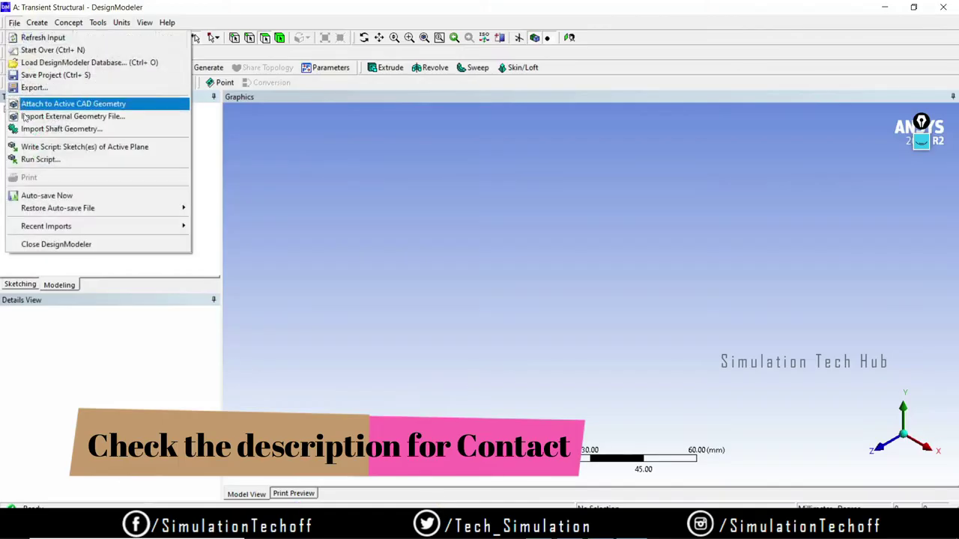
click(72, 116)
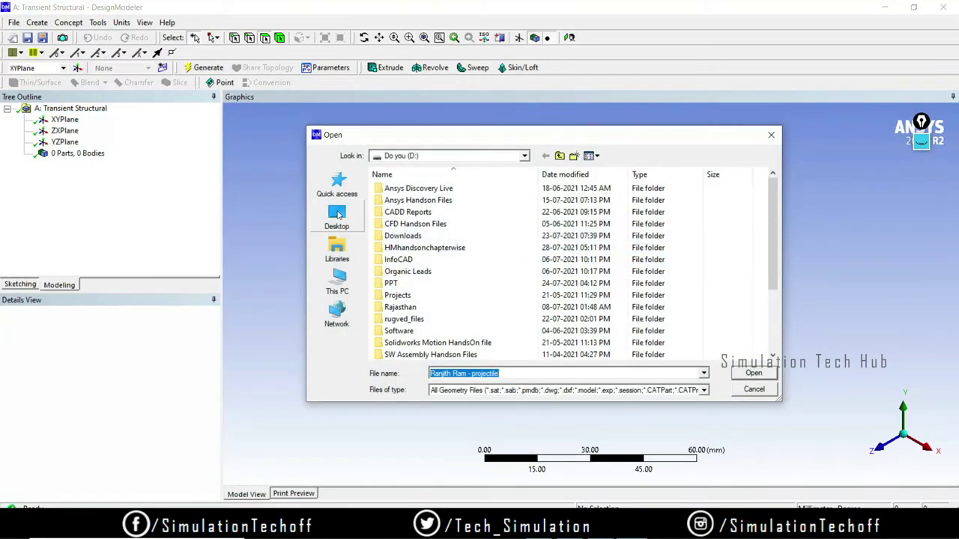
click(523, 156)
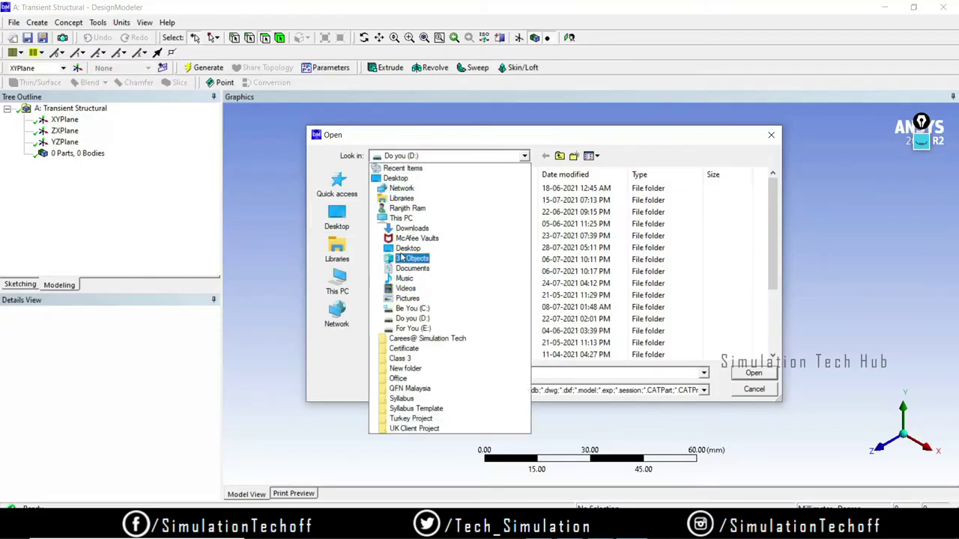
click(406, 247)
click(524, 156)
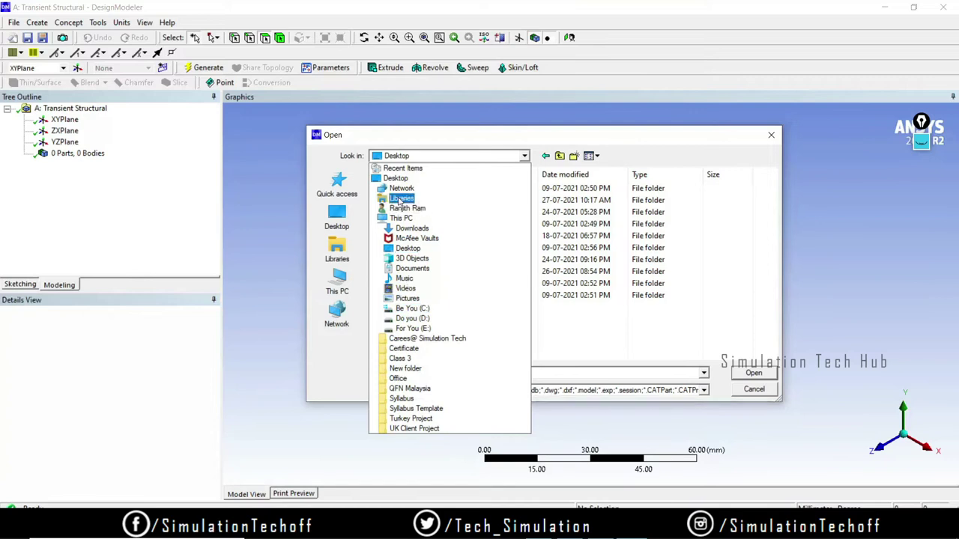
click(410, 228)
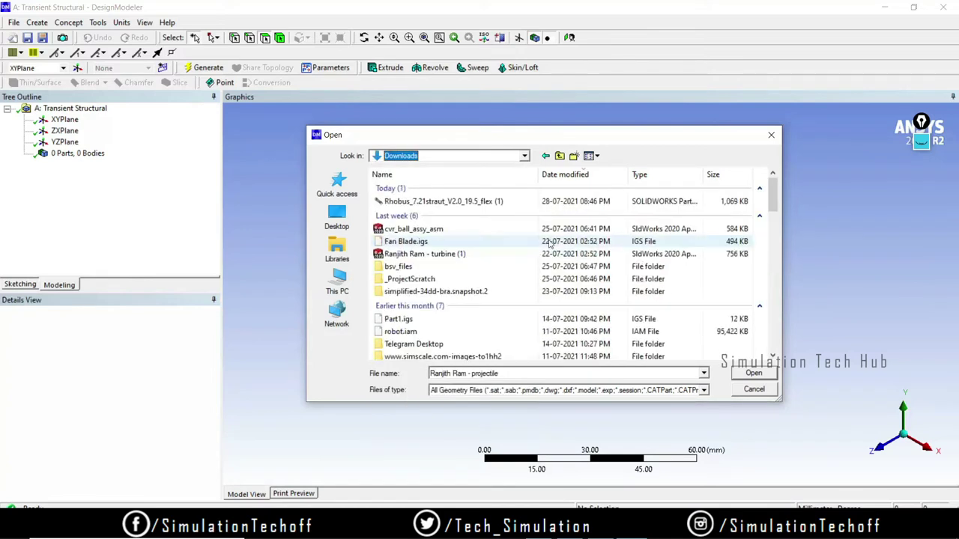
click(408, 229)
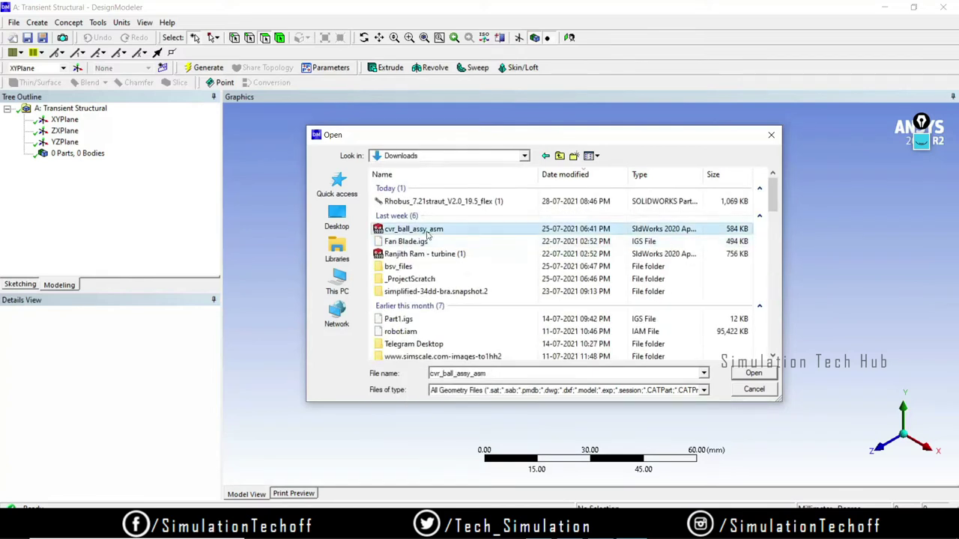
click(754, 379)
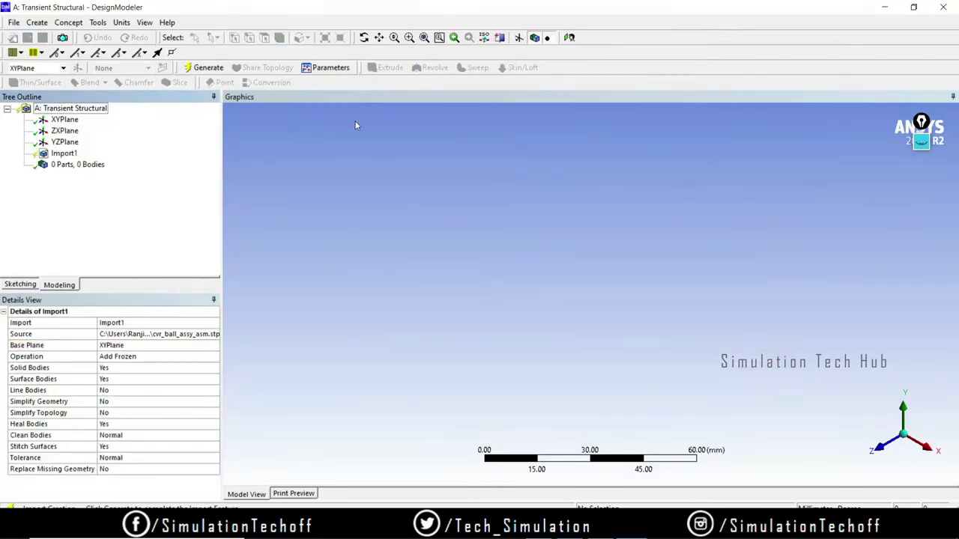
Generate the imported ball and cover assembly and bring both bodies into view
click(202, 68)
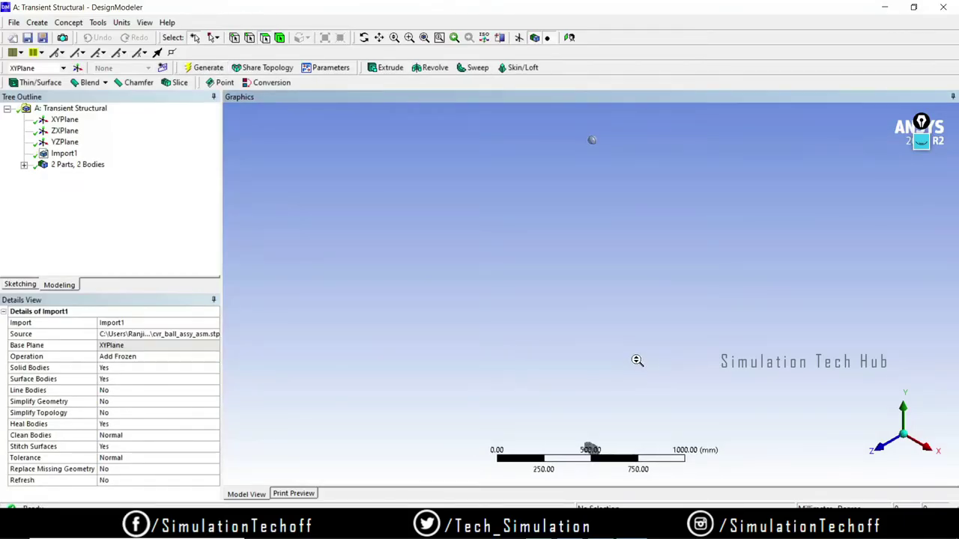
ctrl+middle_drag(591, 141, 618, 282)
scroll(614, 262, down, 1)
mouse_move(610, 240)
ctrl+middle_down()
mouse_move(609, 305)
mouse_move(619, 244)
ctrl+middle_up()
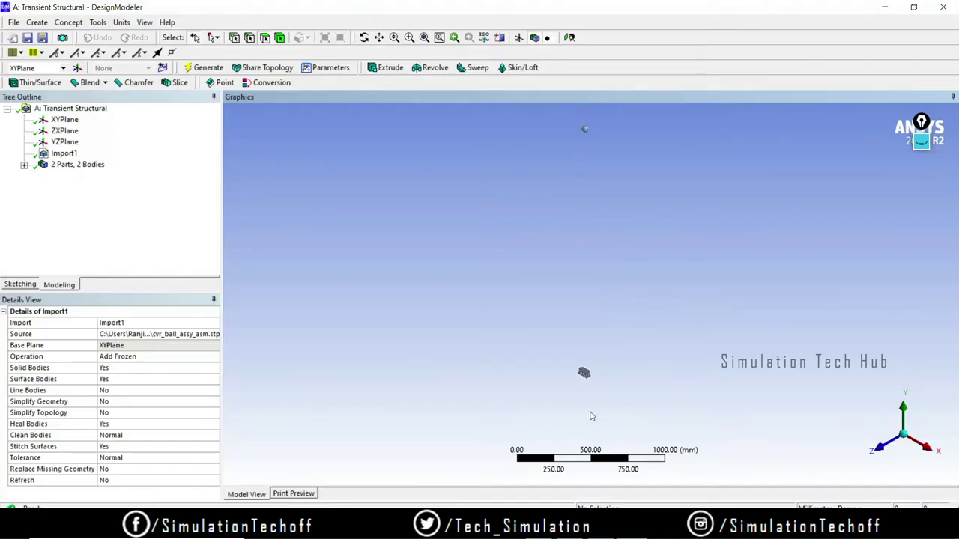
Examine the cover's walls, ribs and underside up close from several angles
mouse_move(627, 406)
right_down()
mouse_move(563, 364)
mouse_move(560, 203)
right_up()
mouse_move(560, 203)
middle_down()
mouse_move(541, 253)
mouse_move(588, 236)
middle_up()
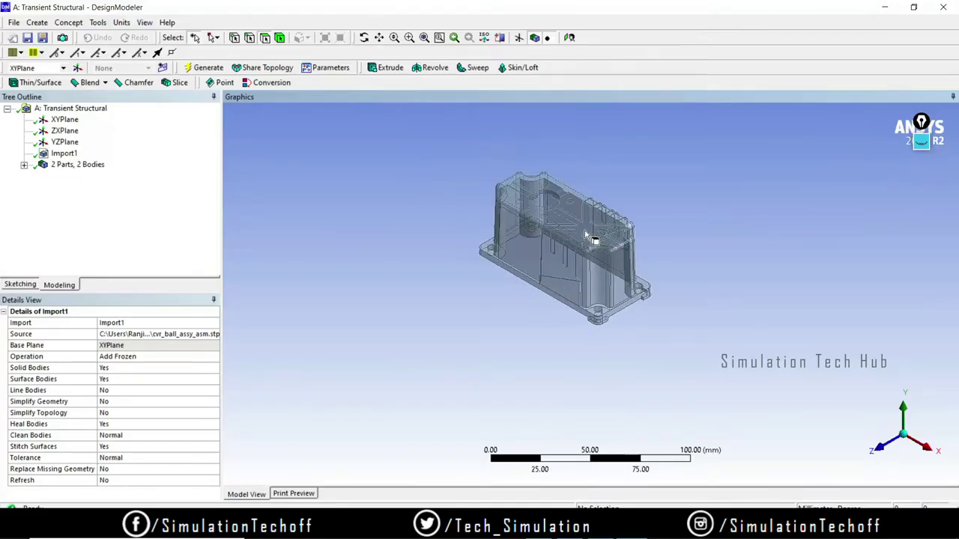
scroll(585, 234, up, 6)
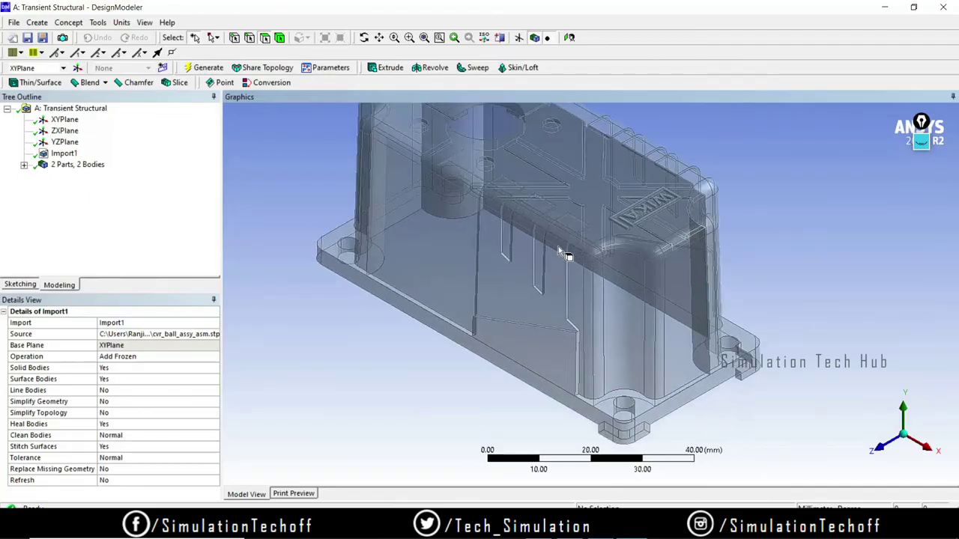
scroll(563, 255, up, 5)
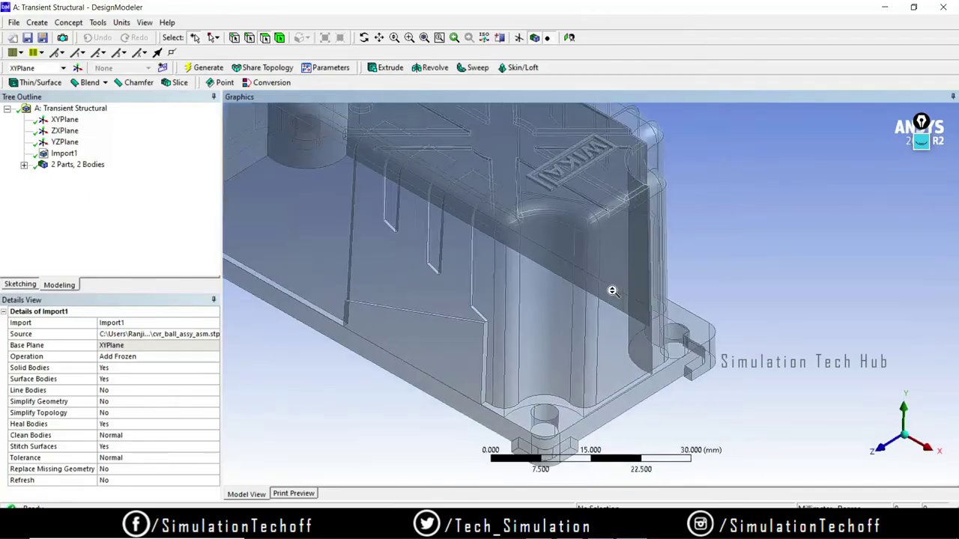
scroll(612, 290, down, 8)
middle_drag(574, 279, 611, 301)
scroll(583, 336, down, 3)
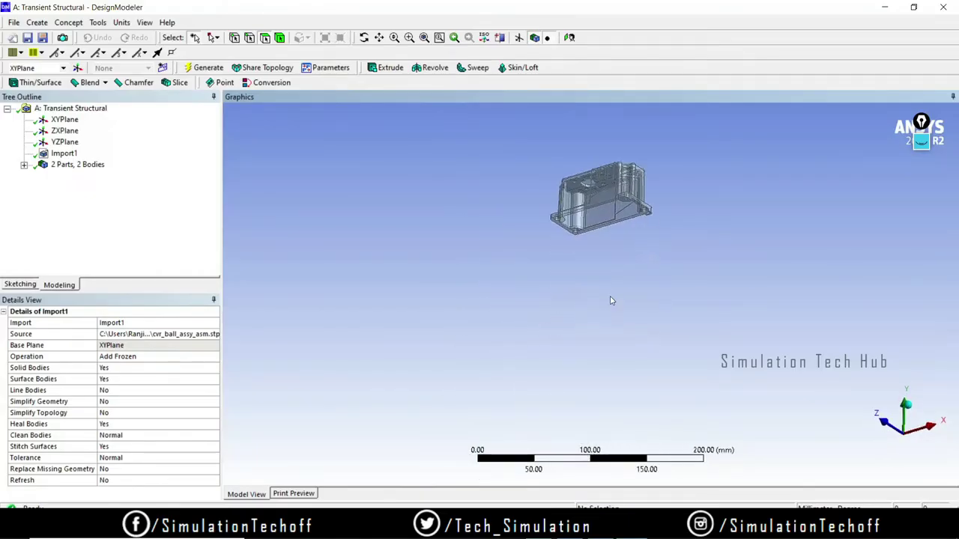
scroll(610, 300, up, 5)
scroll(576, 180, up, 3)
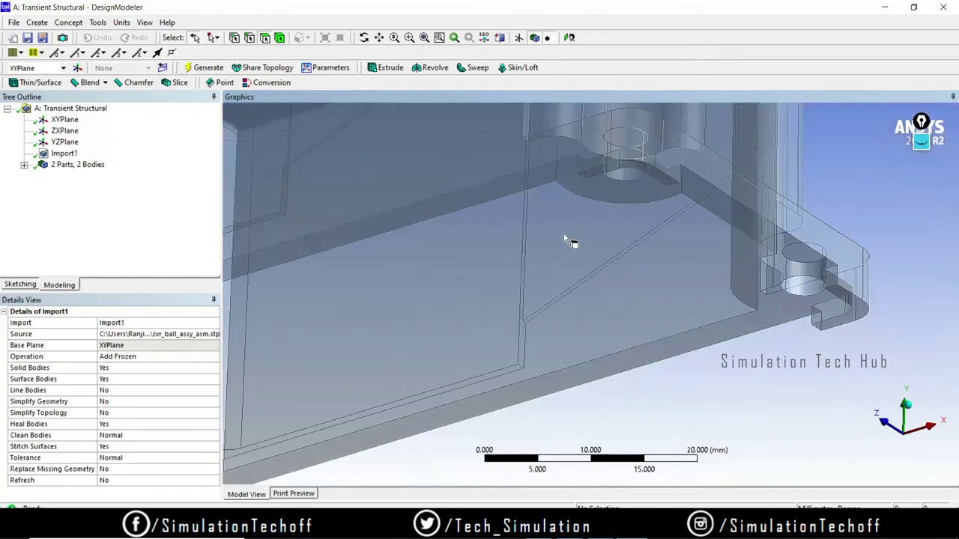
Select the cover's bottom flange face to examine it, and return to an overview of the assembly
click(531, 182)
scroll(712, 306, up, 2)
scroll(619, 272, down, 4)
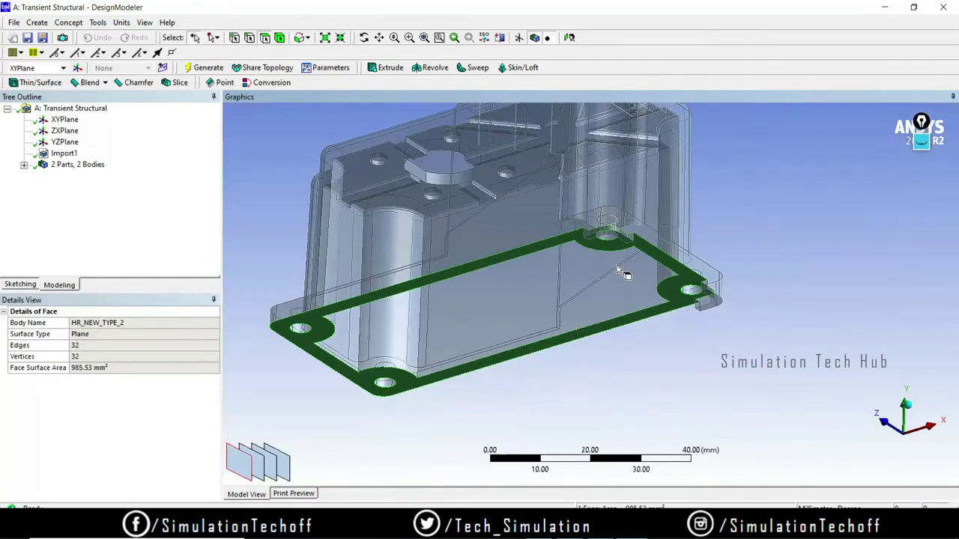
scroll(617, 265, down, 4)
middle_drag(588, 205, 619, 278)
scroll(614, 258, down, 5)
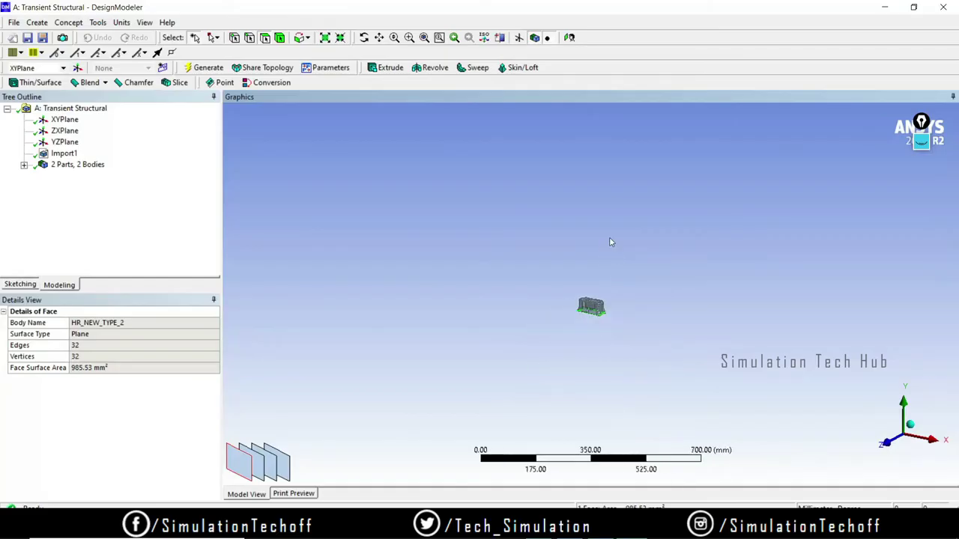
scroll(608, 225, down, 2)
ctrl+middle_drag(606, 206, 591, 298)
scroll(592, 257, down, 2)
ctrl+middle_drag(592, 256, 588, 217)
scroll(656, 327, up, 1)
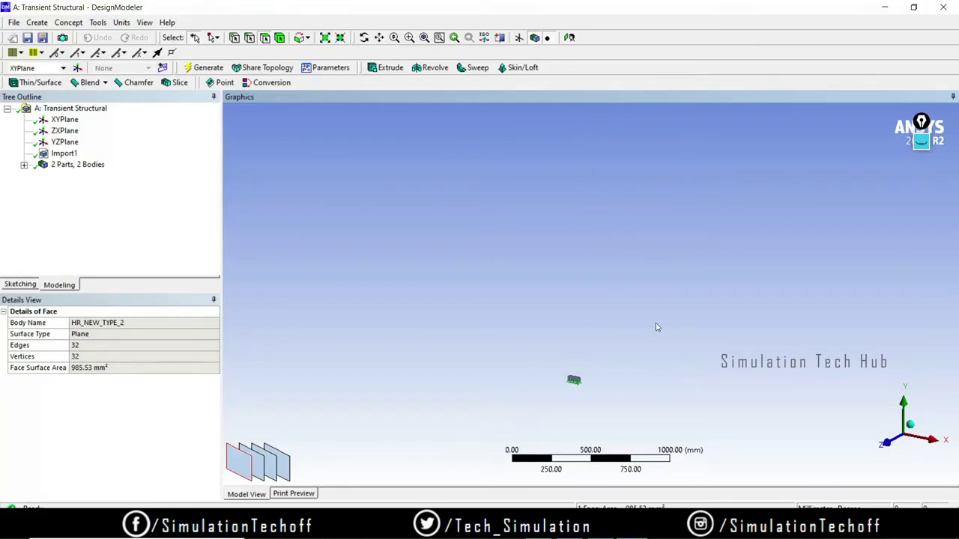
Review the details of the BALL_100MM and HR_NEW_TYPE_2 bodies and examine the highlighted cover up close
click(24, 164)
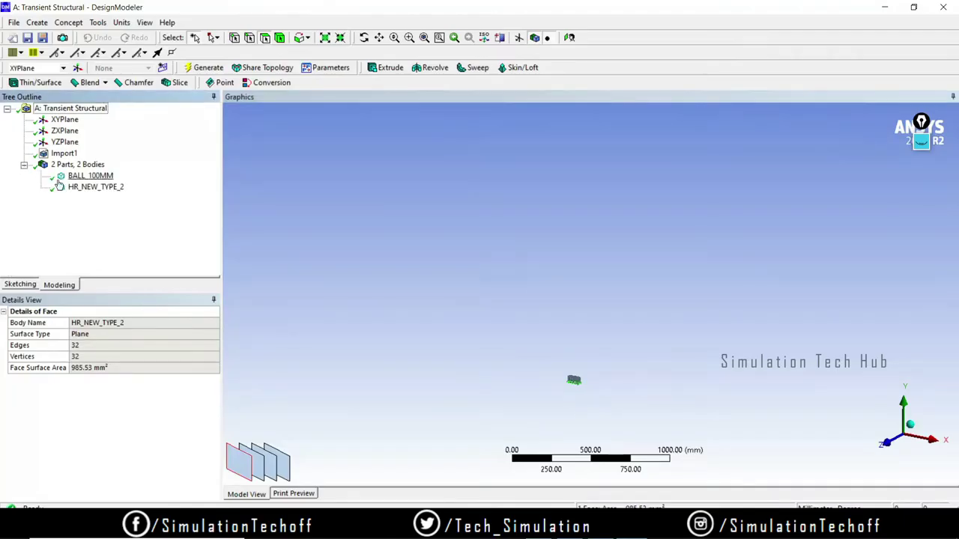
click(87, 177)
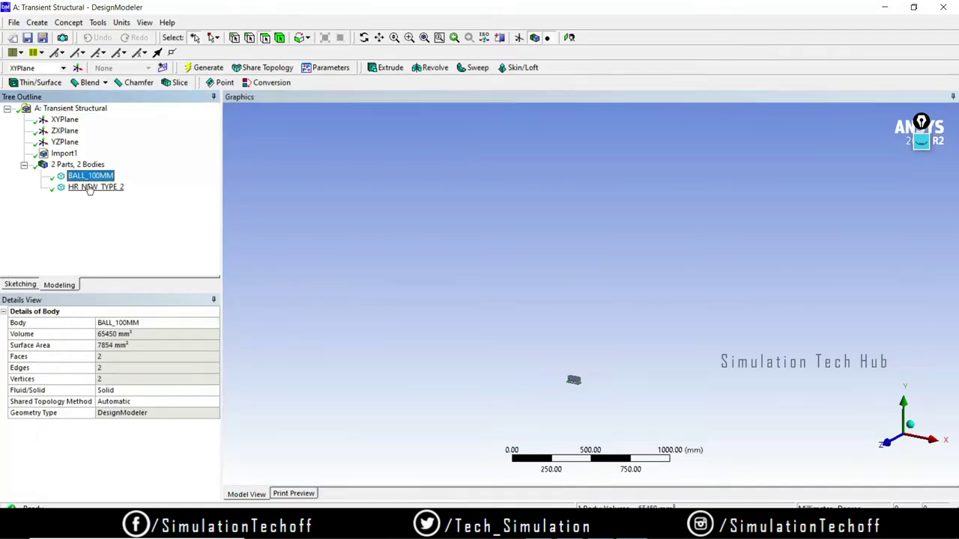
click(88, 187)
scroll(559, 310, down, 1)
scroll(574, 323, up, 1)
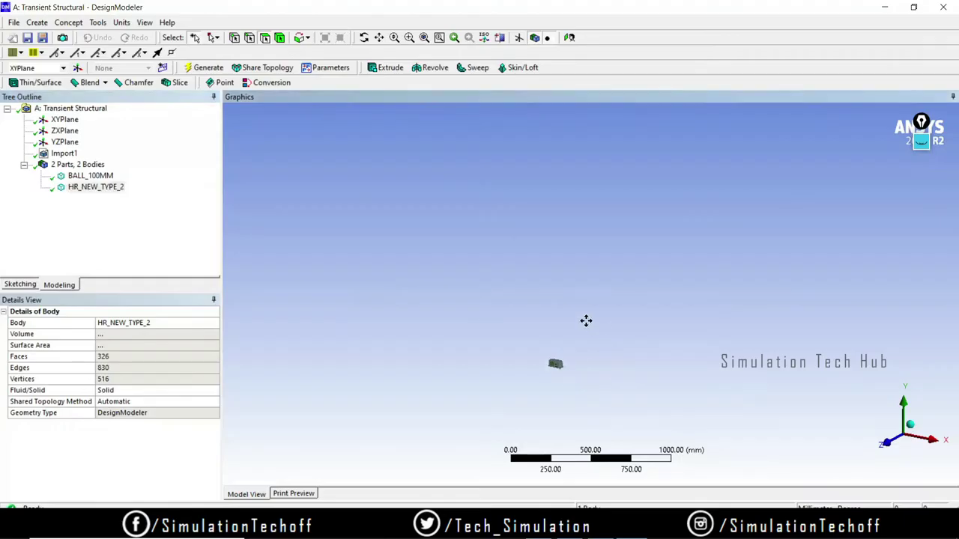
scroll(642, 345, up, 3)
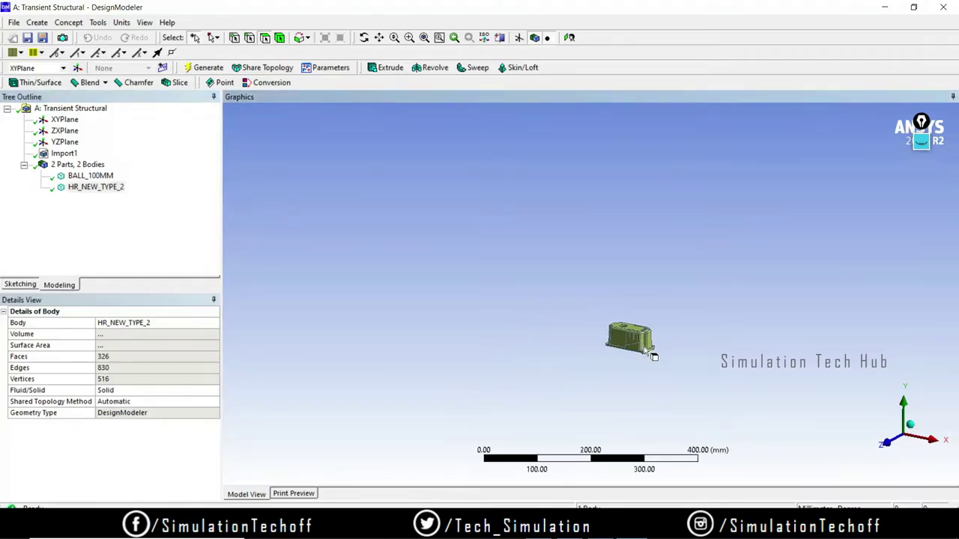
scroll(642, 344, up, 5)
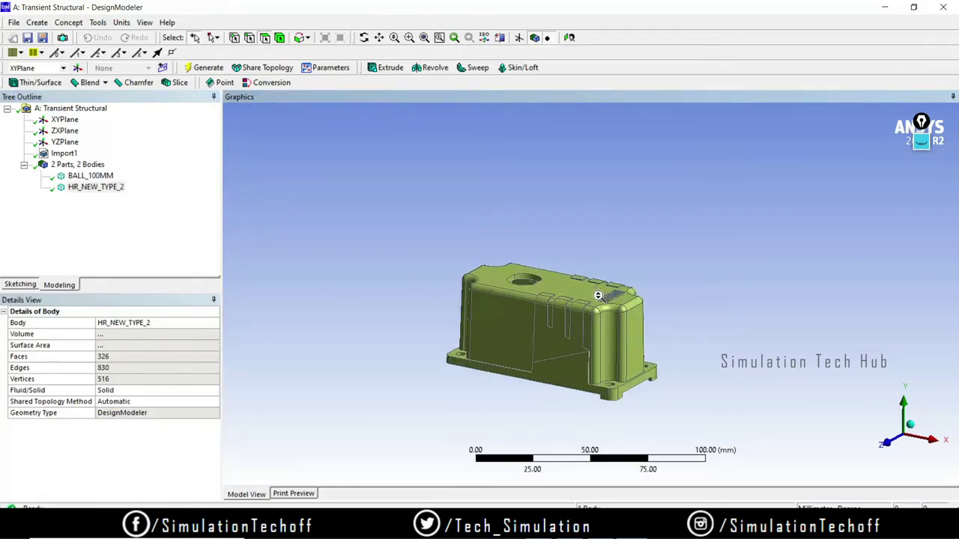
scroll(598, 296, up, 4)
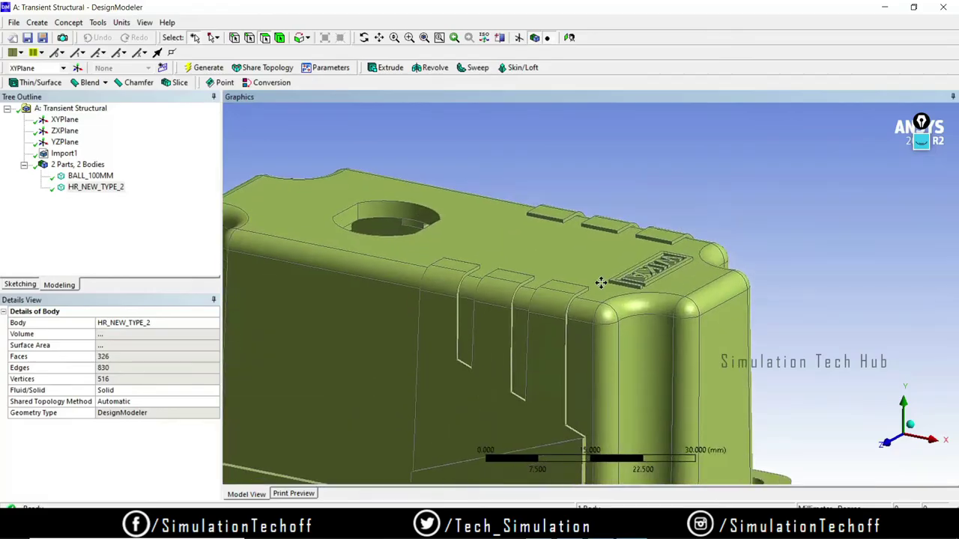
scroll(600, 283, up, 2)
scroll(697, 276, down, 5)
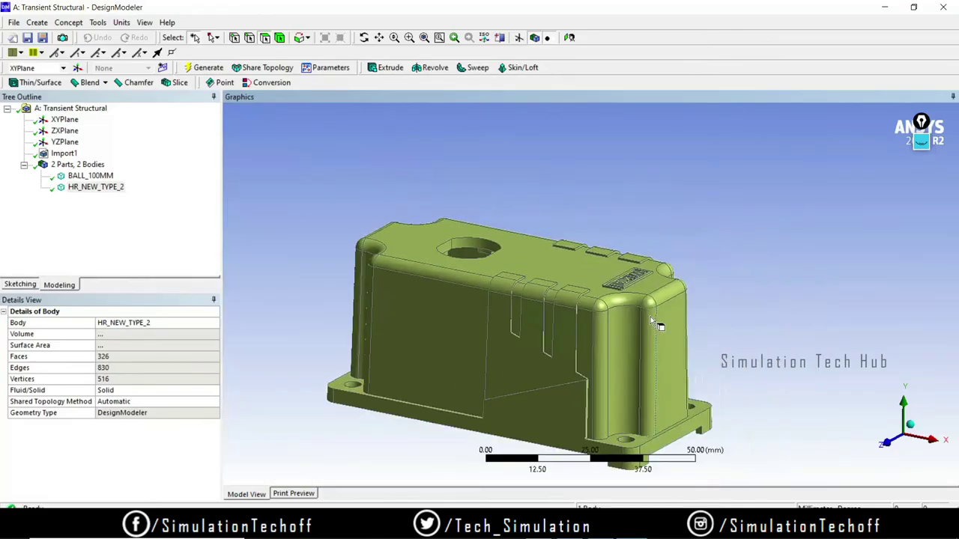
ctrl+middle_drag(626, 332, 620, 304)
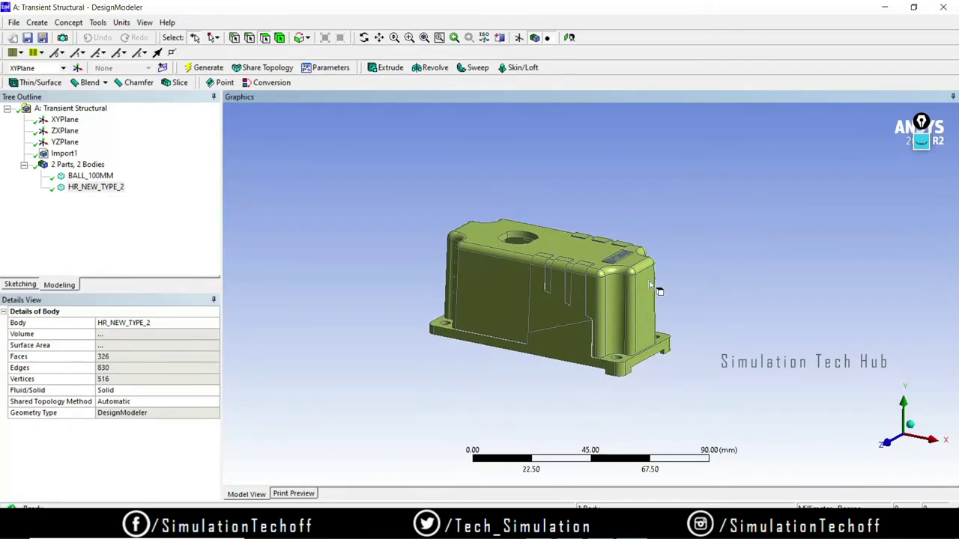
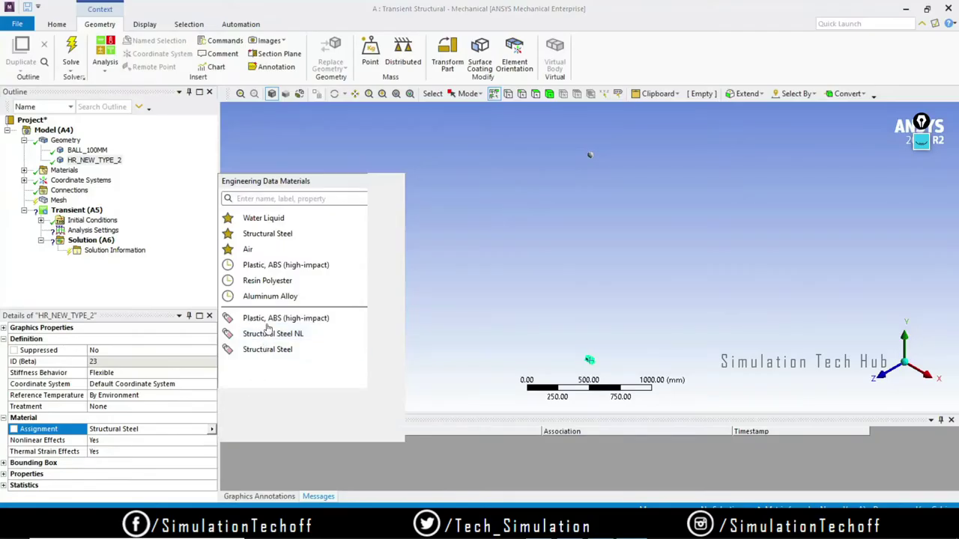
Assign Plastic, ABS (high-impact) as the material of the HR_NEW_TYPE_2 body in Mechanical
click(314, 320)
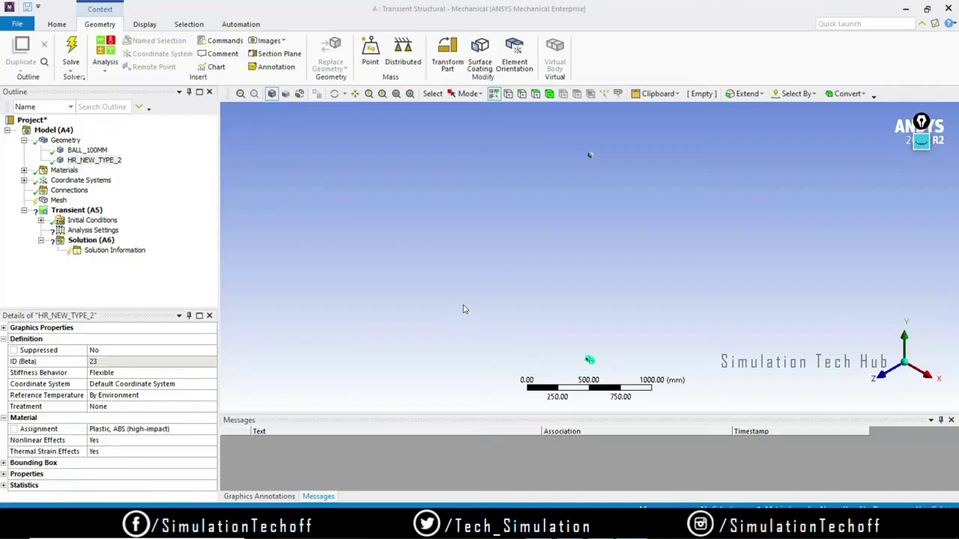
click(921, 143)
click(921, 172)
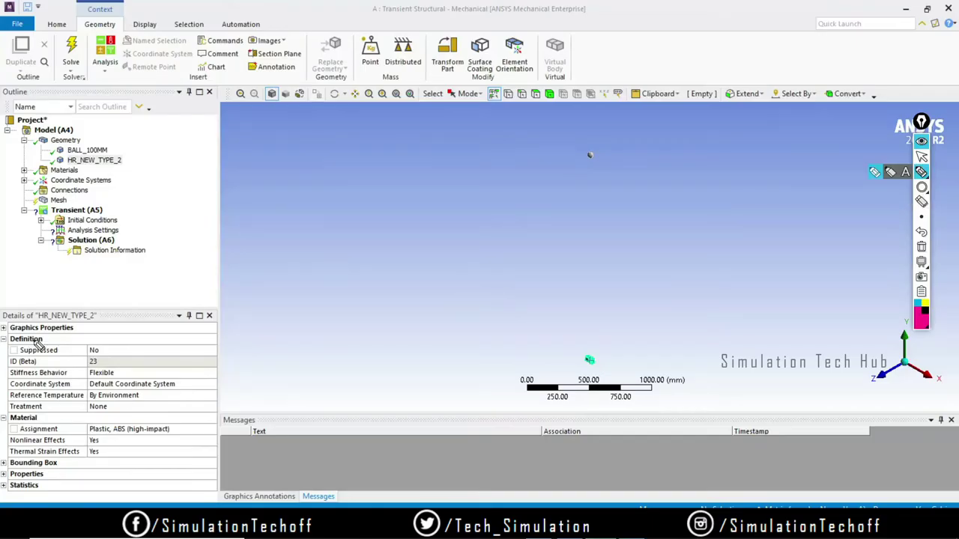
mouse_move(111, 363)
mouse_down()
mouse_move(76, 365)
mouse_move(117, 391)
mouse_move(96, 356)
mouse_up()
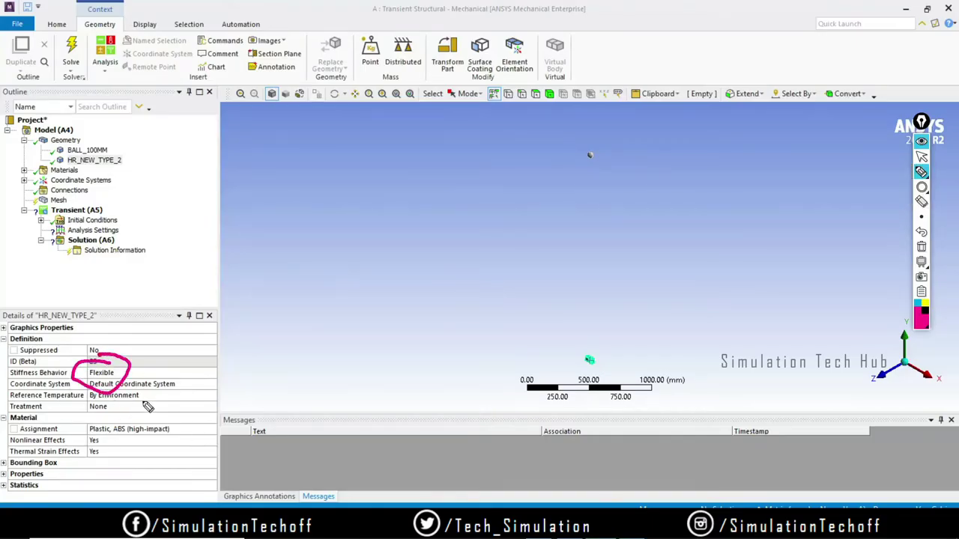
click(921, 247)
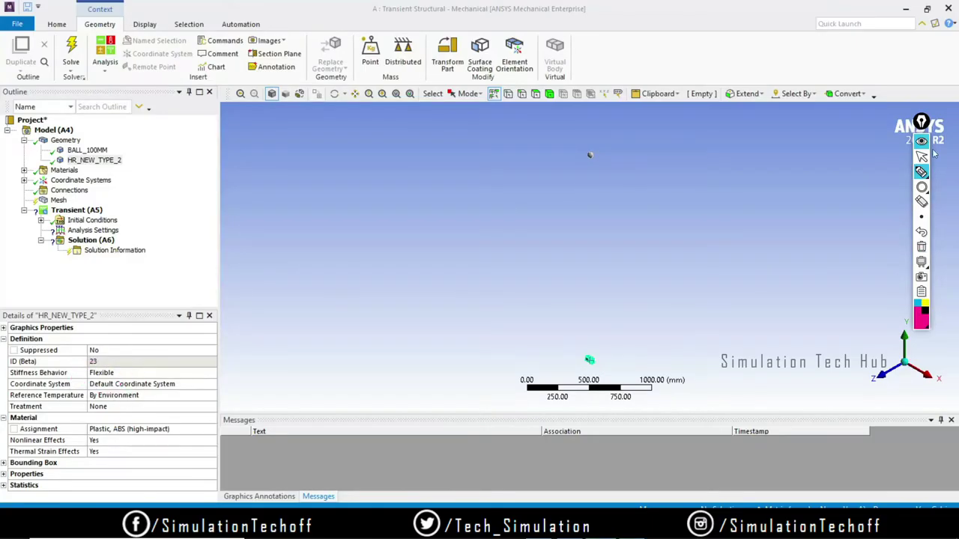
click(922, 142)
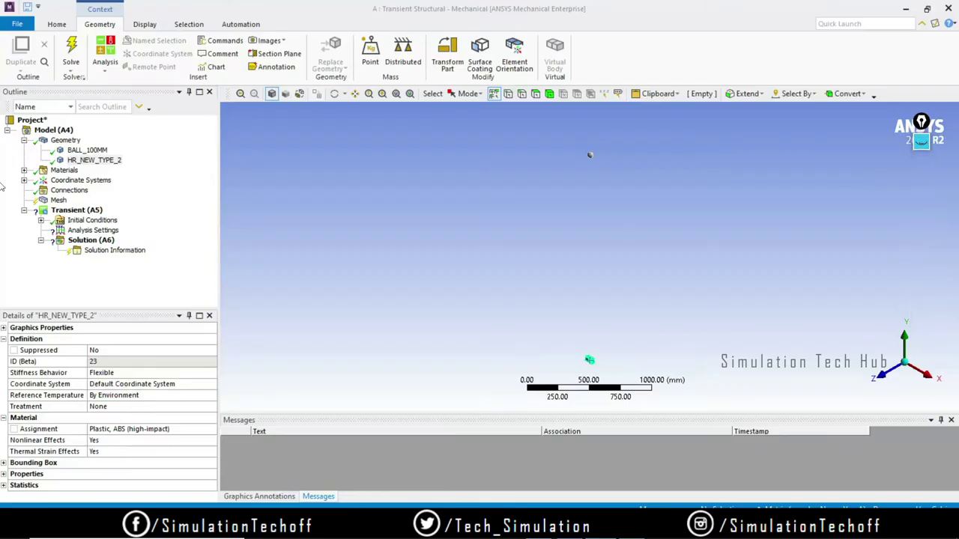
Set the stiffness behavior of the BALL_100MM body to Rigid
click(89, 151)
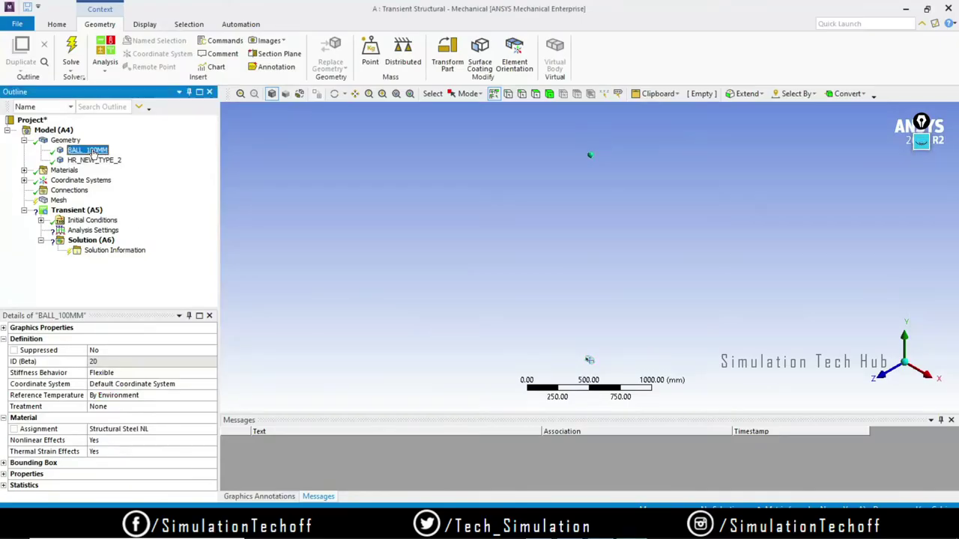
click(155, 373)
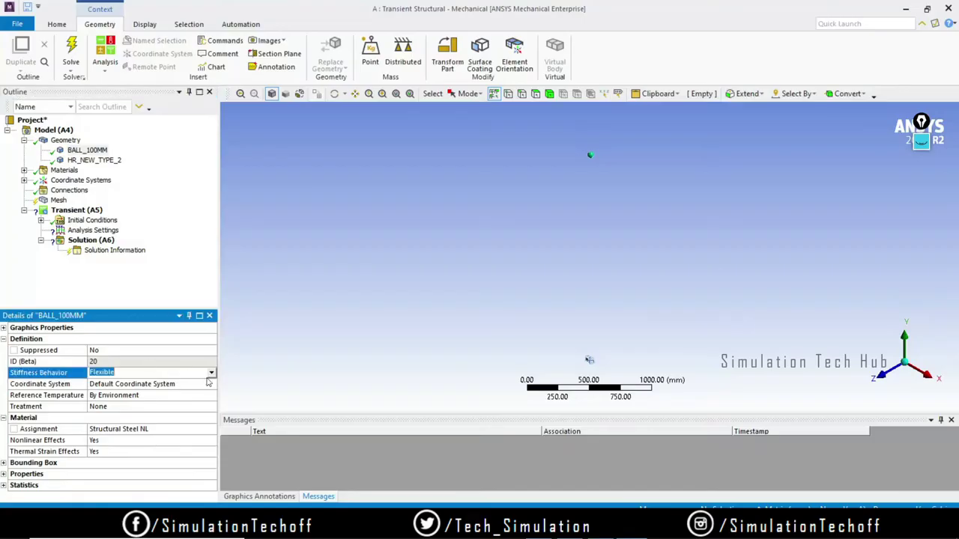
click(213, 374)
click(105, 386)
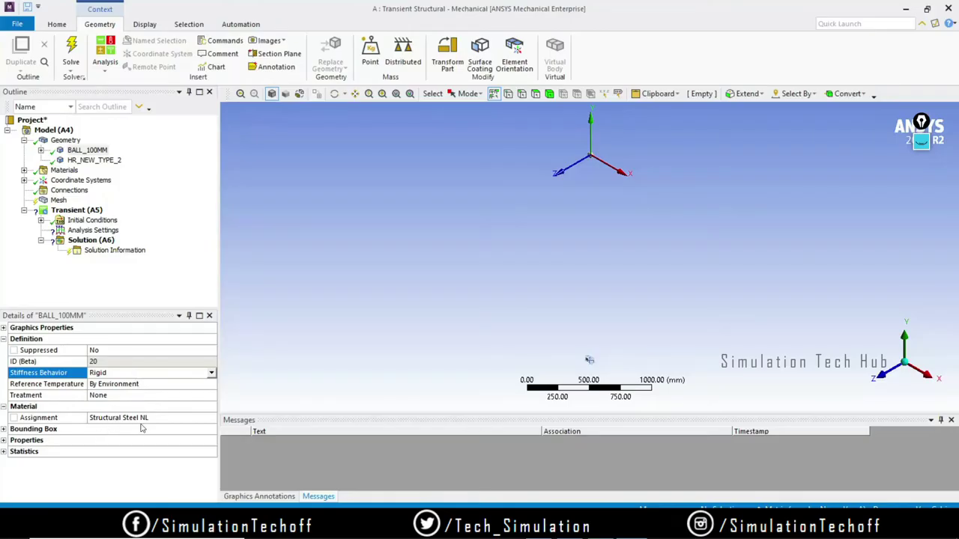
Review the ball's volume, mass, centroid and moment of inertia properties
click(6, 441)
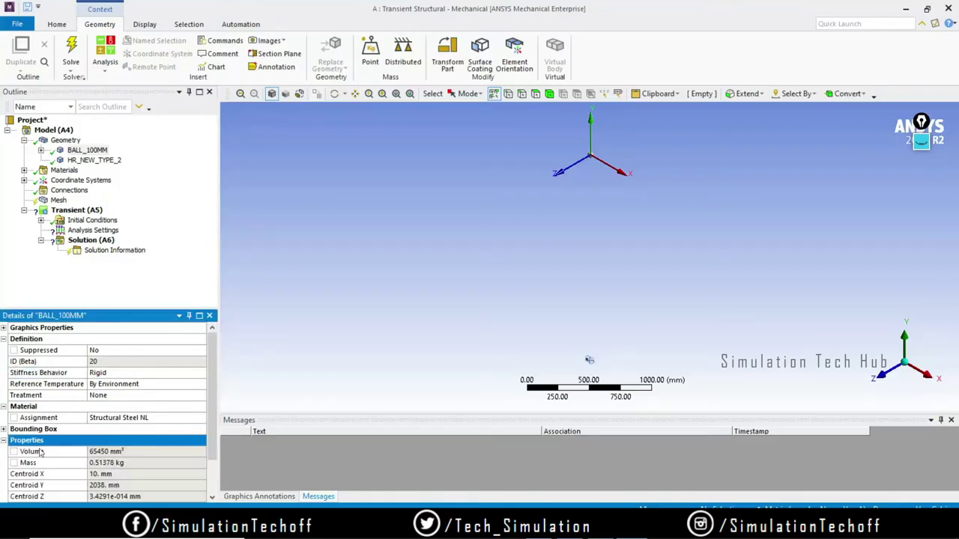
scroll(202, 420, down, 2)
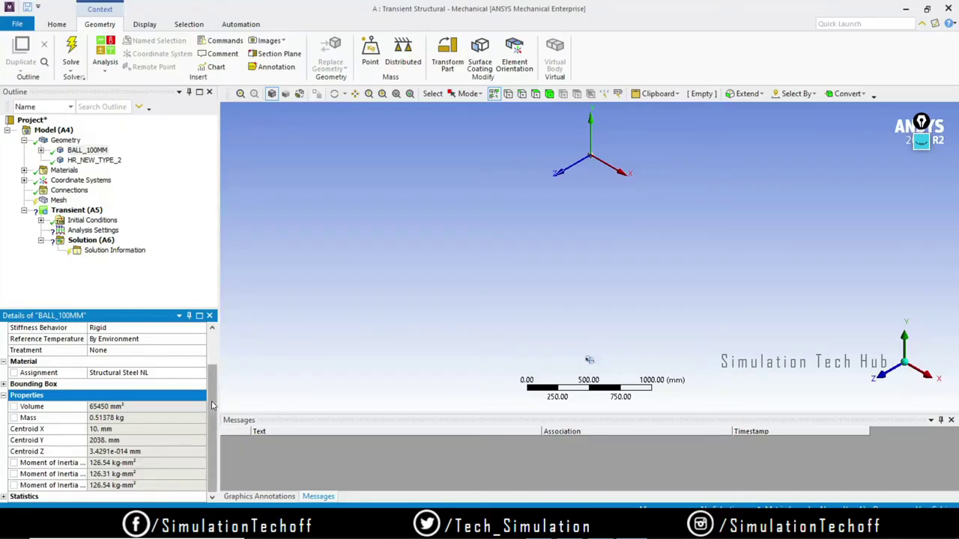
scroll(210, 397, up, 2)
Generate the mesh for the model with the default element size
click(59, 201)
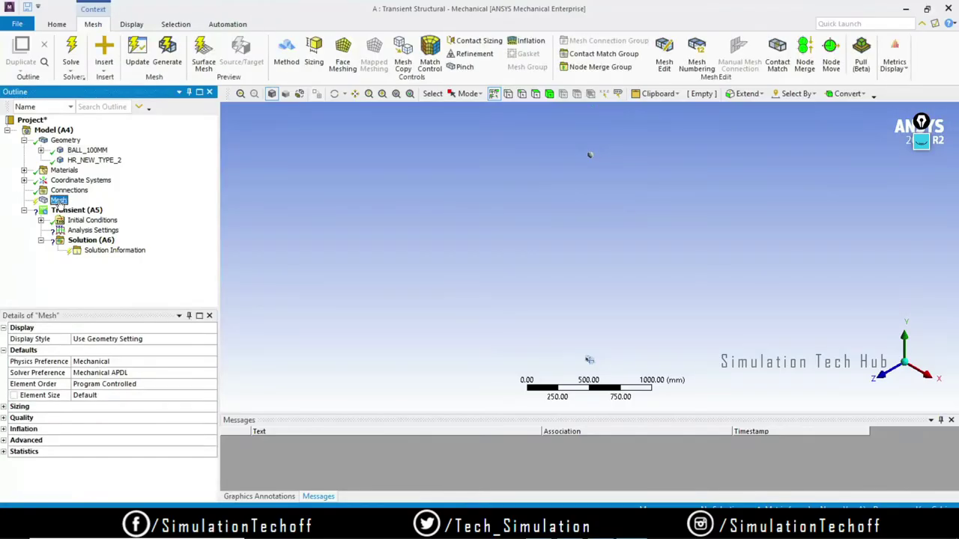
right_click(59, 202)
click(90, 240)
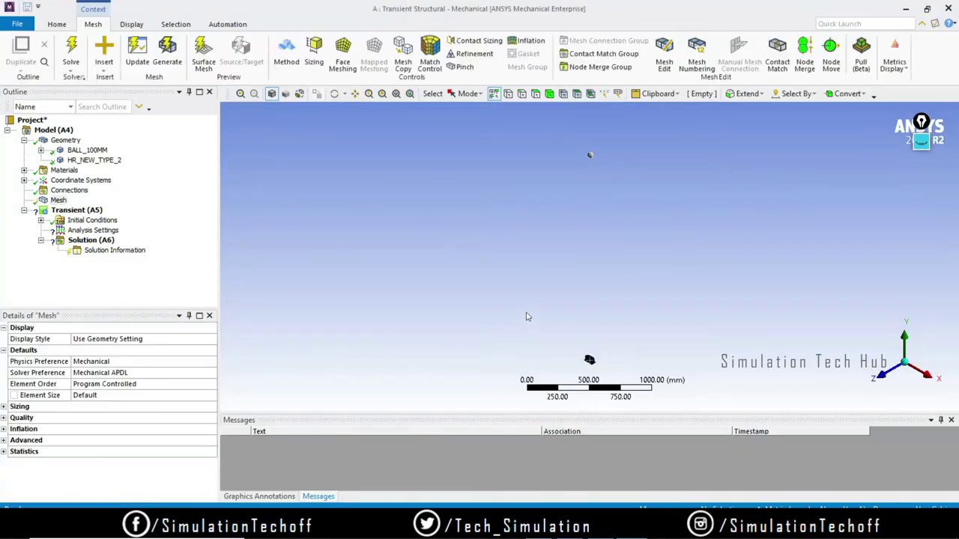
Examine the ball's display and the generated mesh on the cover up close
scroll(545, 127, up, 5)
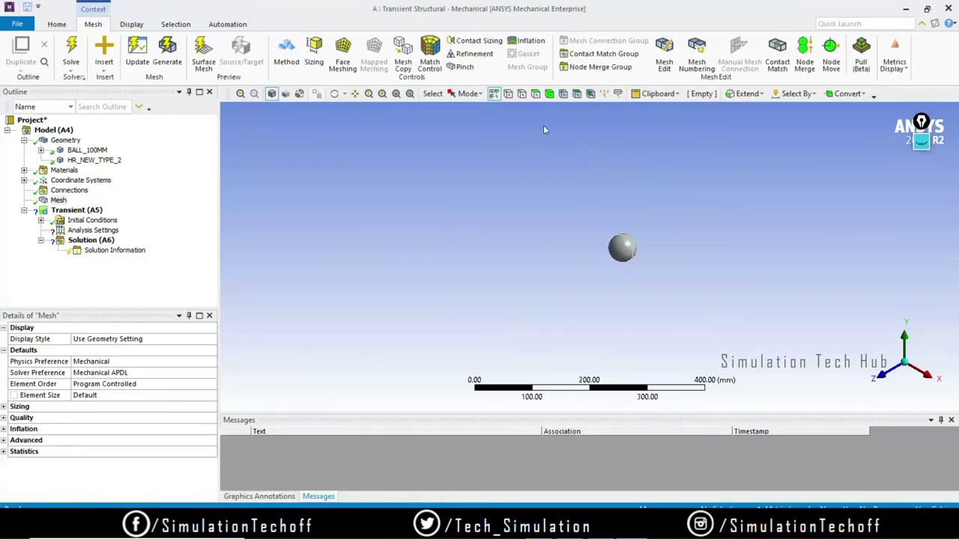
scroll(645, 272, down, 3)
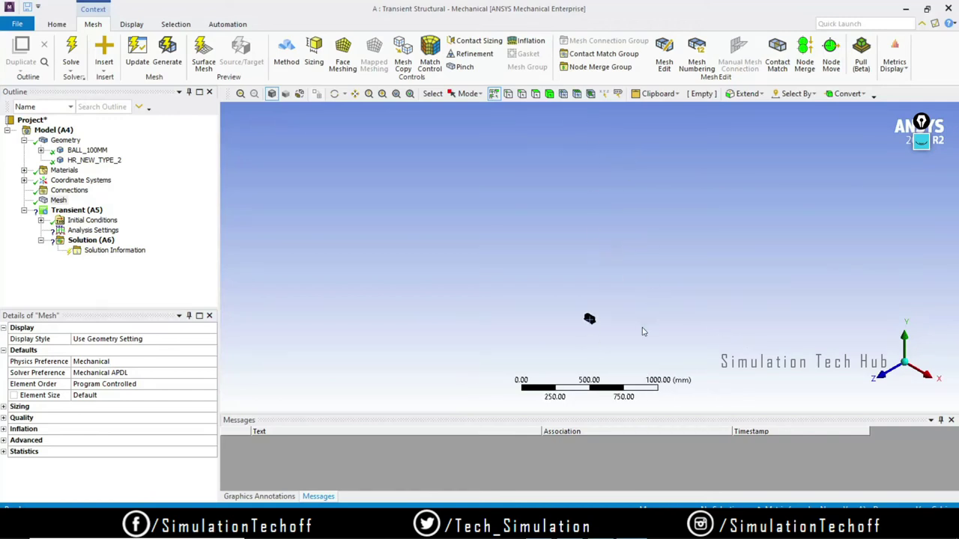
scroll(558, 292, up, 5)
scroll(551, 291, up, 2)
scroll(584, 201, up, 3)
scroll(573, 224, down, 2)
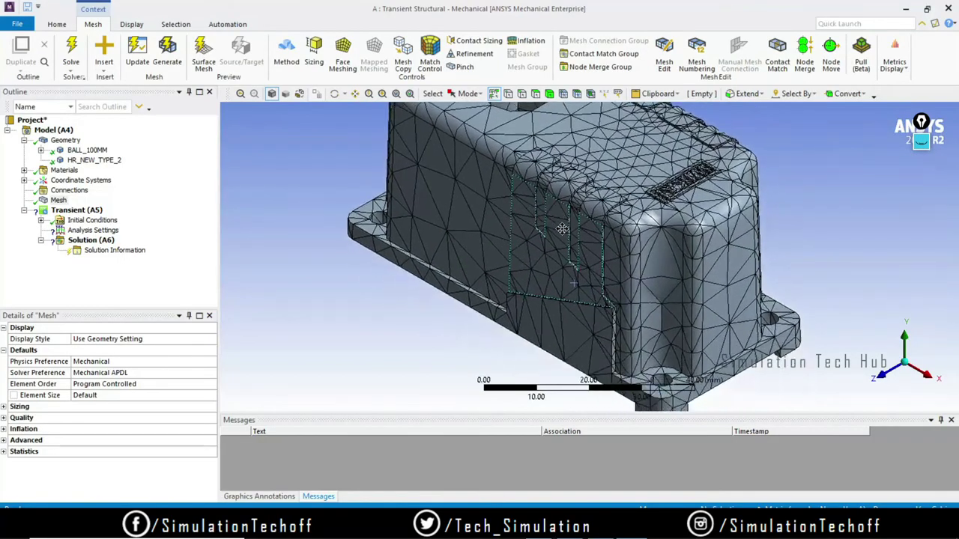
click(125, 395)
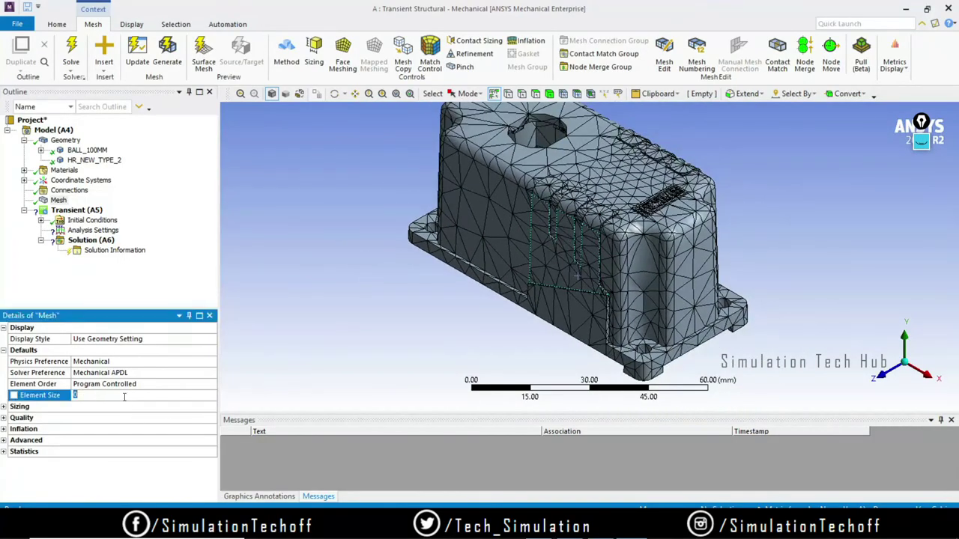
text(10)
key(Return)
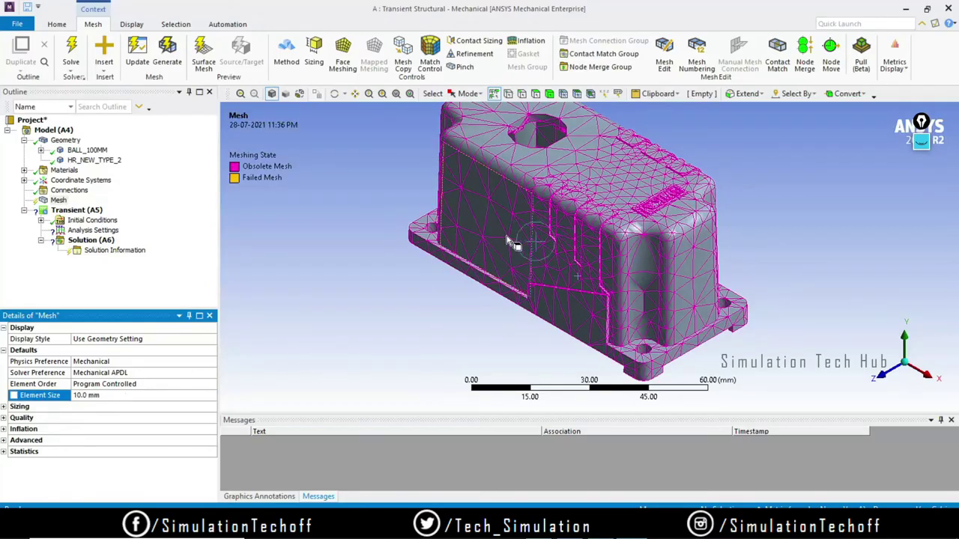
Set the mesh element size to 4 mm and generate the mesh
click(124, 395)
text(4)
key(Return)
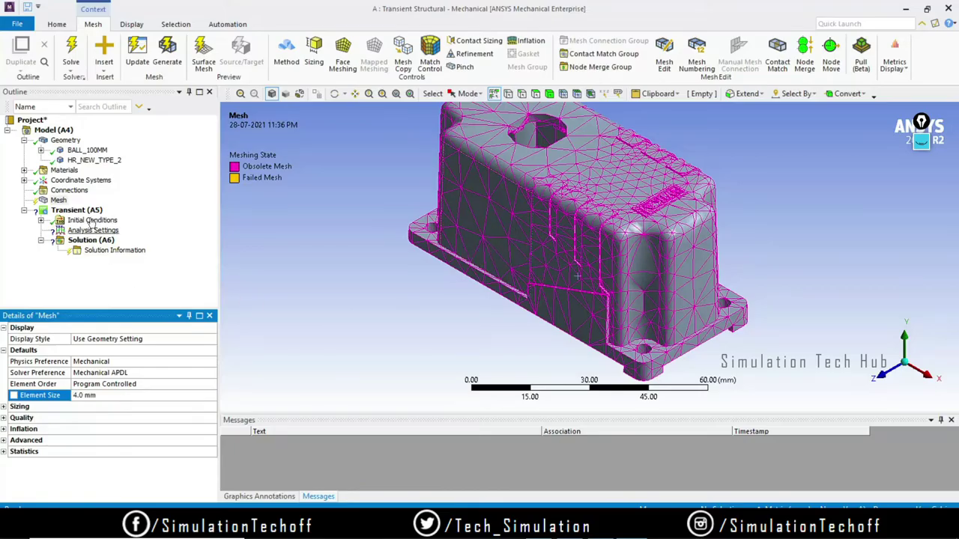
right_click(58, 200)
click(105, 242)
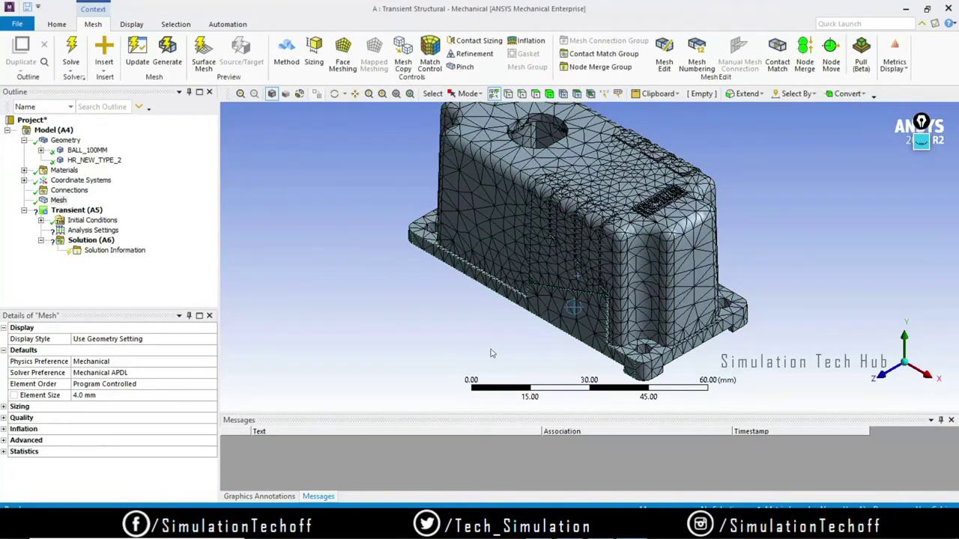
click(133, 397)
text(1)
key(Return)
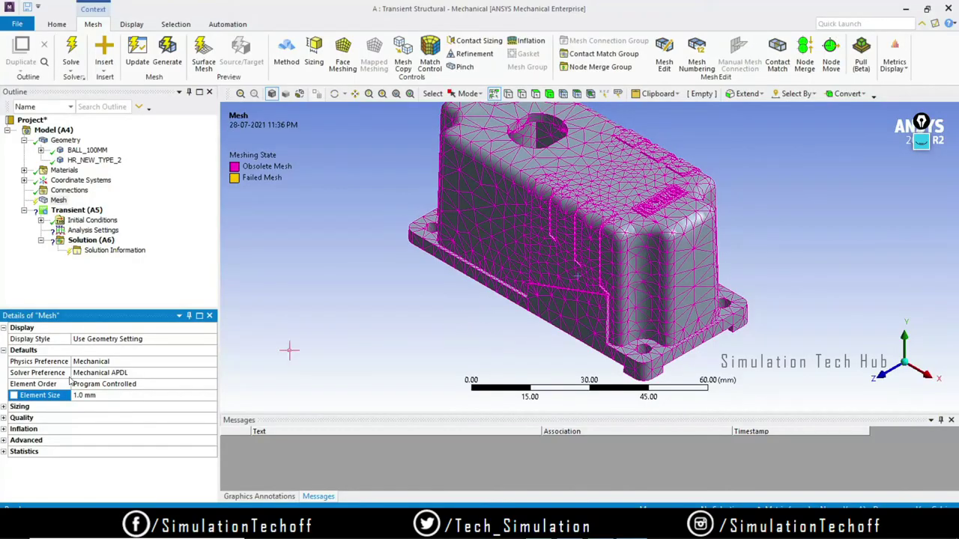
Refine the mesh to an element size of 2 mm and regenerate it
click(87, 397)
text(2)
key(Return)
right_click(58, 200)
click(85, 236)
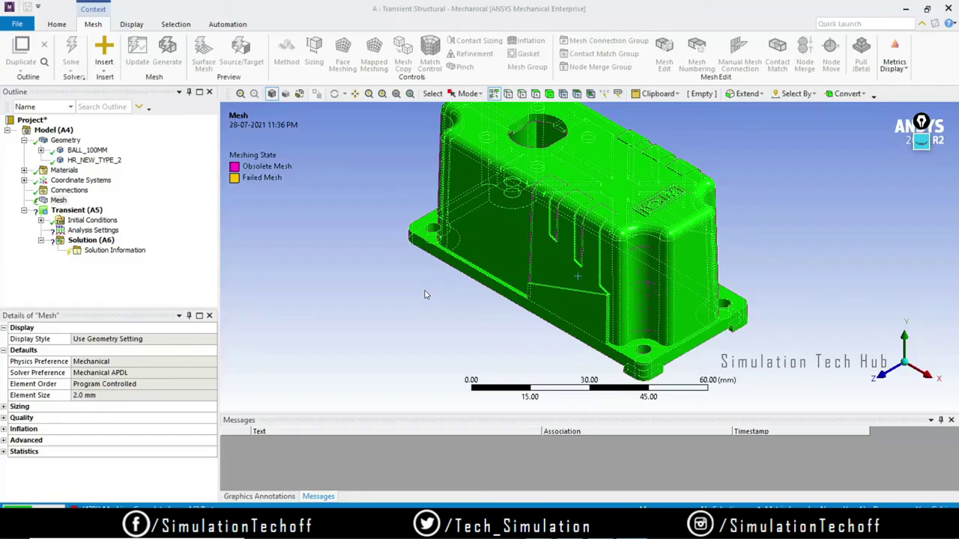
Examine the refined mesh on the cover up close, enlarging the graphics area for a better view
scroll(612, 237, up, 5)
scroll(612, 237, down, 5)
right_drag(584, 186, 704, 266)
scroll(501, 253, up, 3)
scroll(501, 253, down, 5)
middle_drag(509, 251, 576, 248)
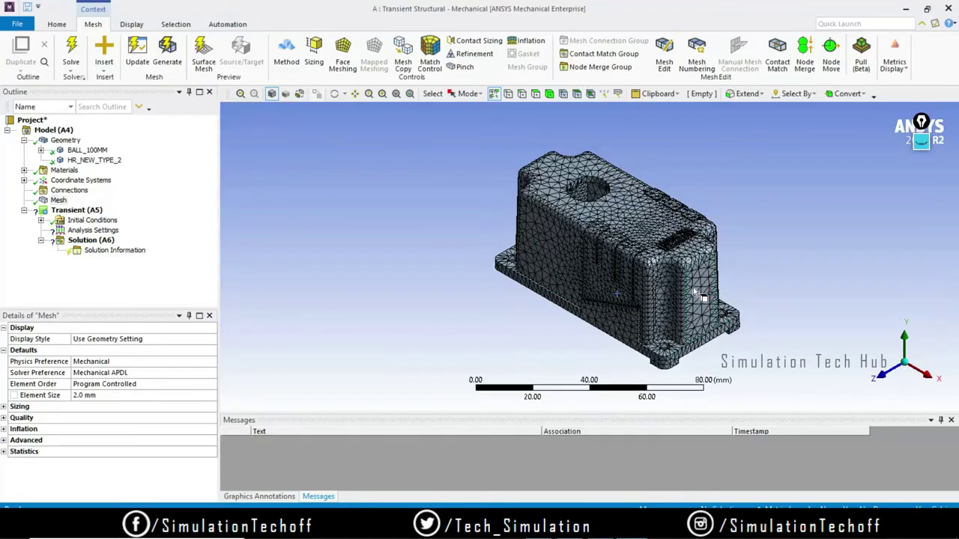
scroll(697, 300, up, 4)
scroll(652, 293, down, 2)
click(641, 292)
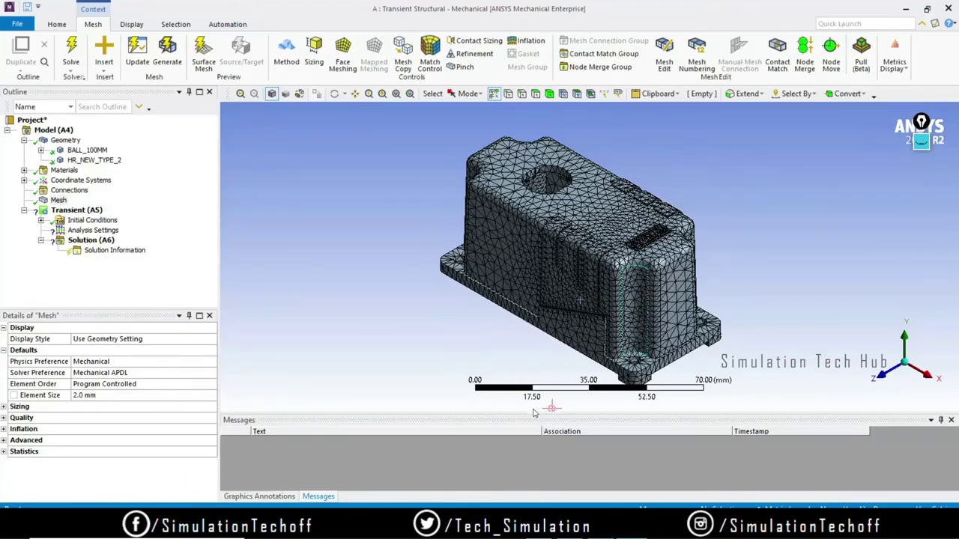
click(546, 411)
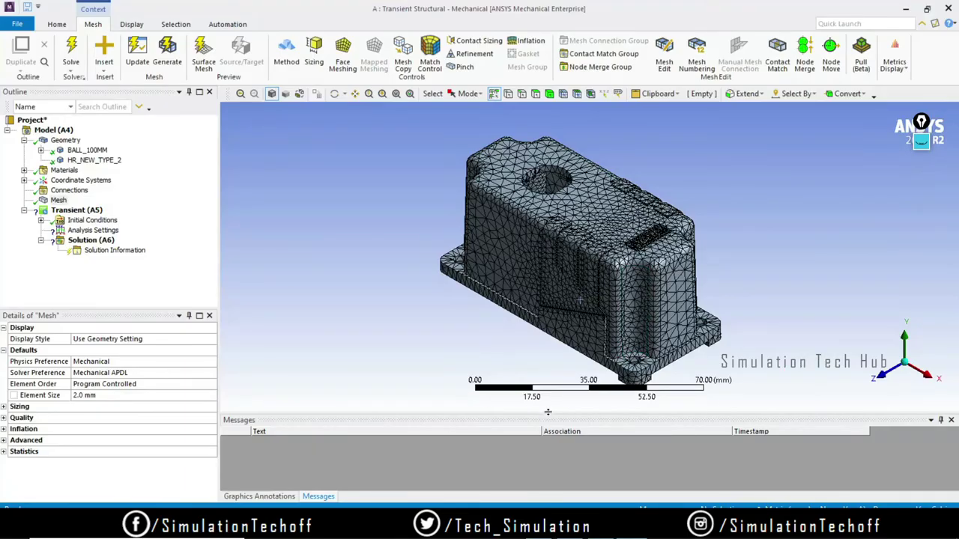
drag(551, 411, 551, 443)
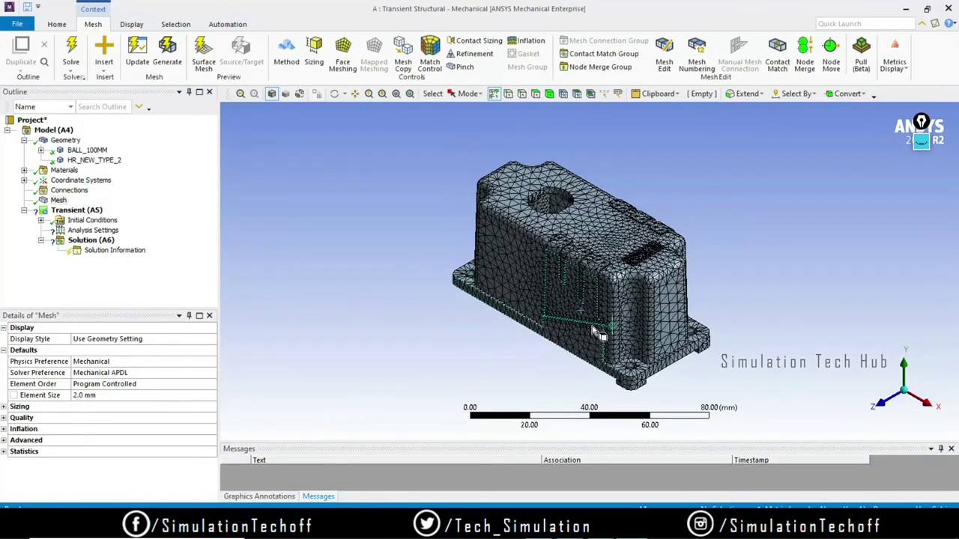
Set the step end time in the transient analysis settings to 3 s
click(92, 231)
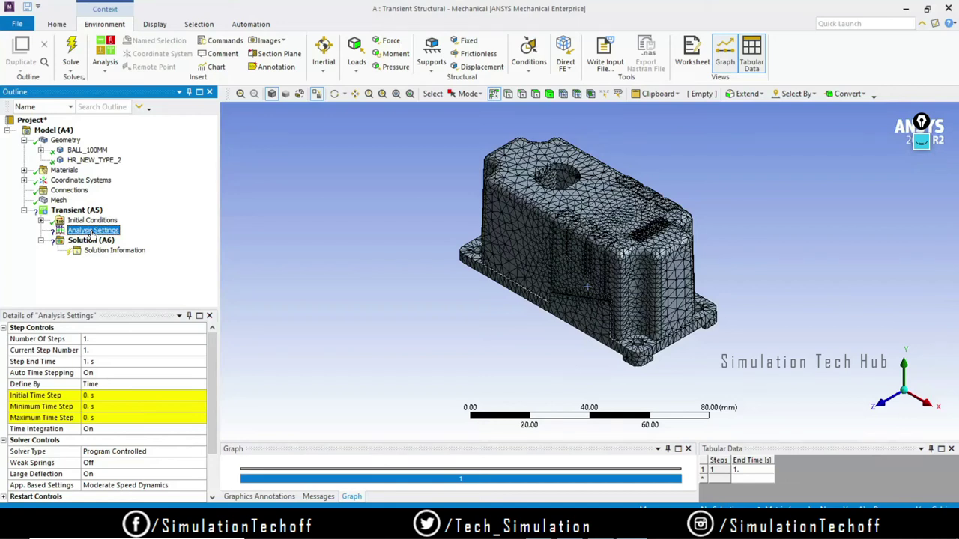
click(110, 361)
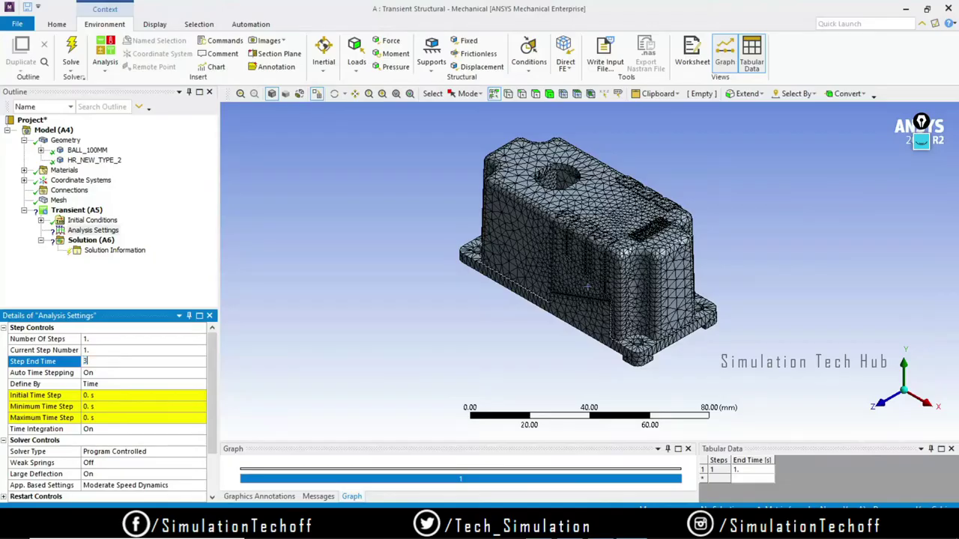
key(Return)
Turn off auto time stepping and set a fixed time step of 0.5 s
click(200, 372)
click(201, 373)
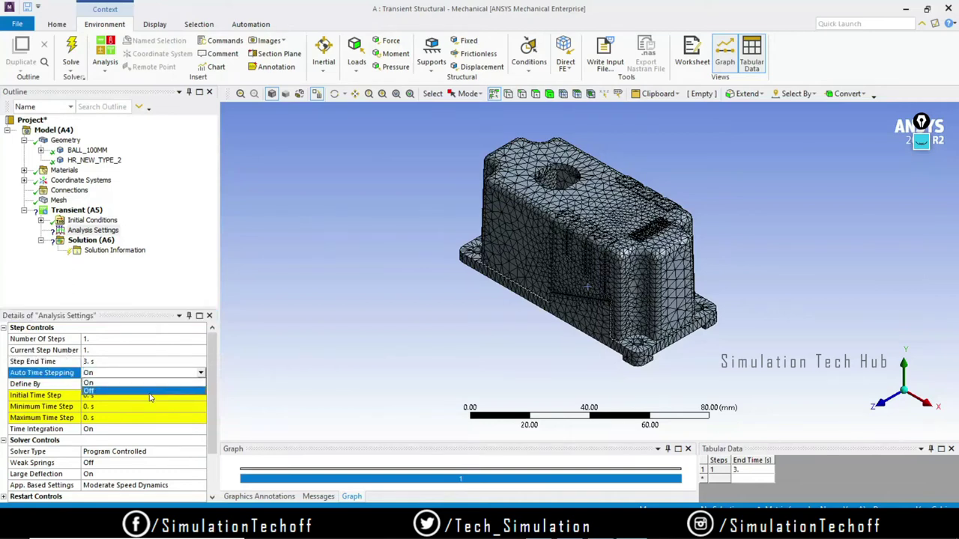
click(149, 390)
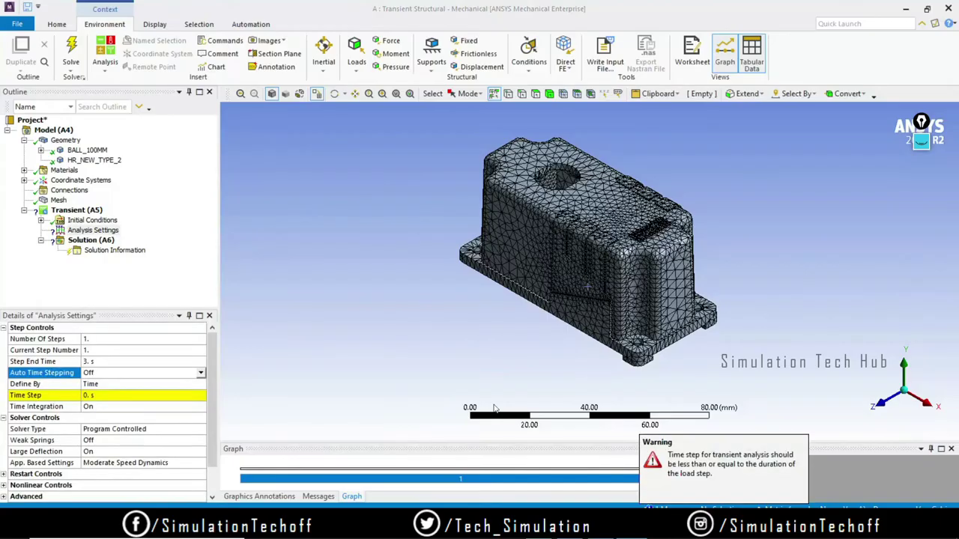
click(119, 394)
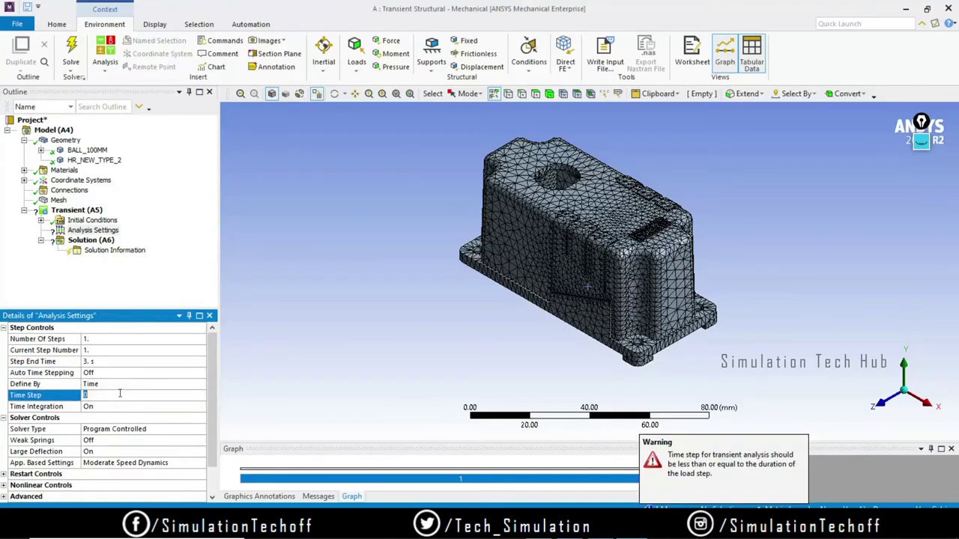
text(0.5)
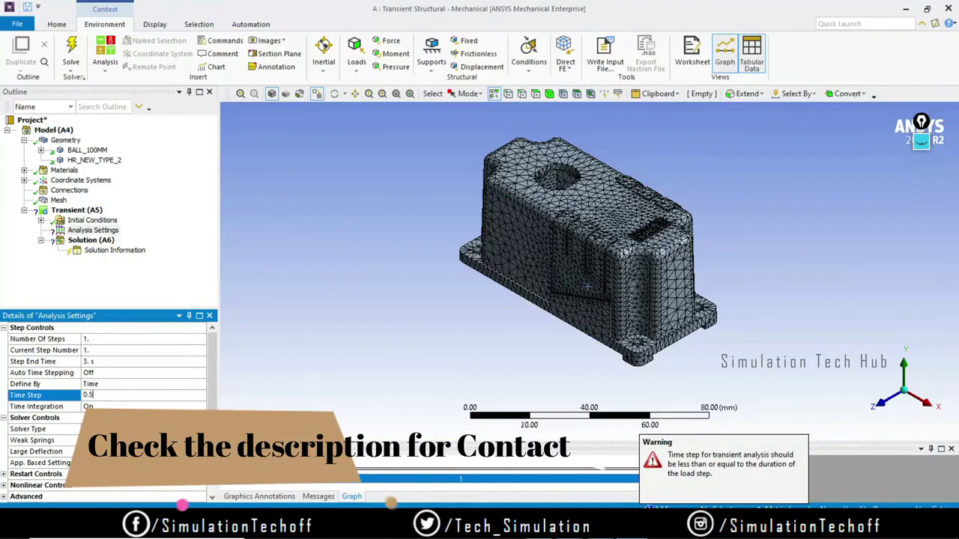
key(Return)
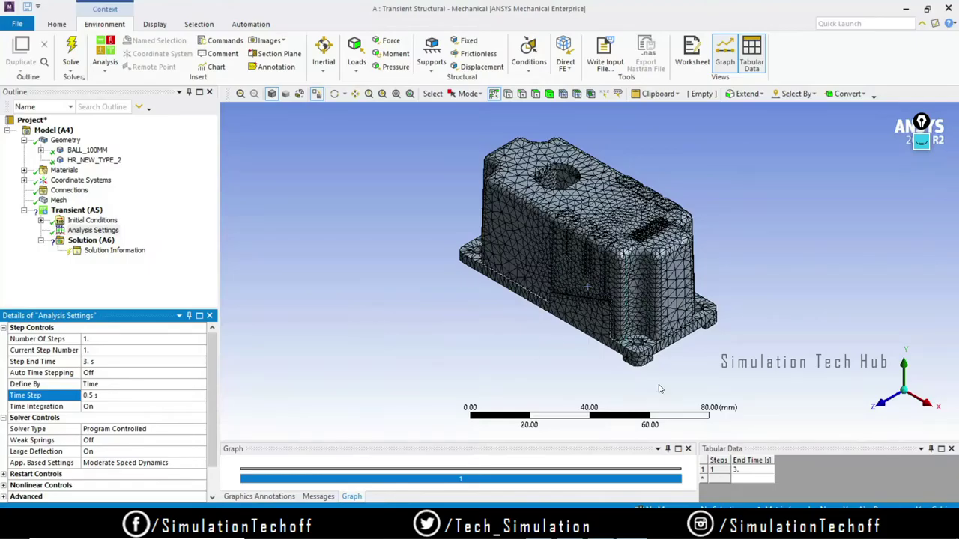
Add a Fixed Support to the transient analysis, scoped to the rim face on the underside of the cover
right_drag(660, 377, 629, 351)
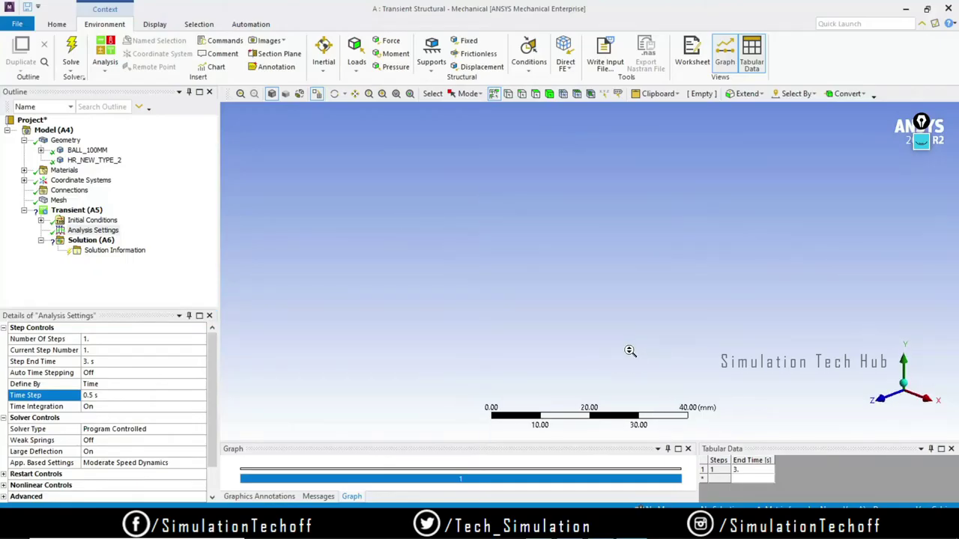
click(409, 94)
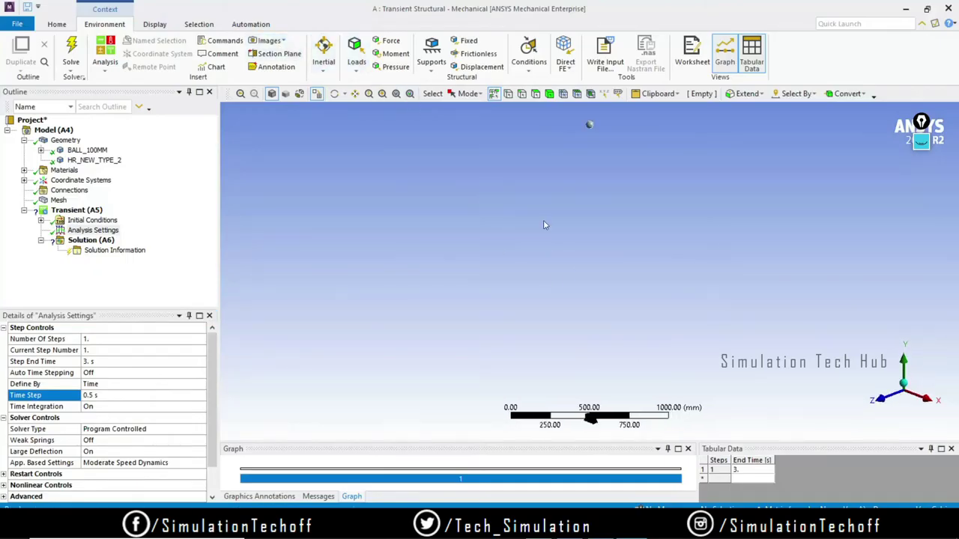
middle_drag(595, 334, 608, 371)
scroll(612, 367, up, 5)
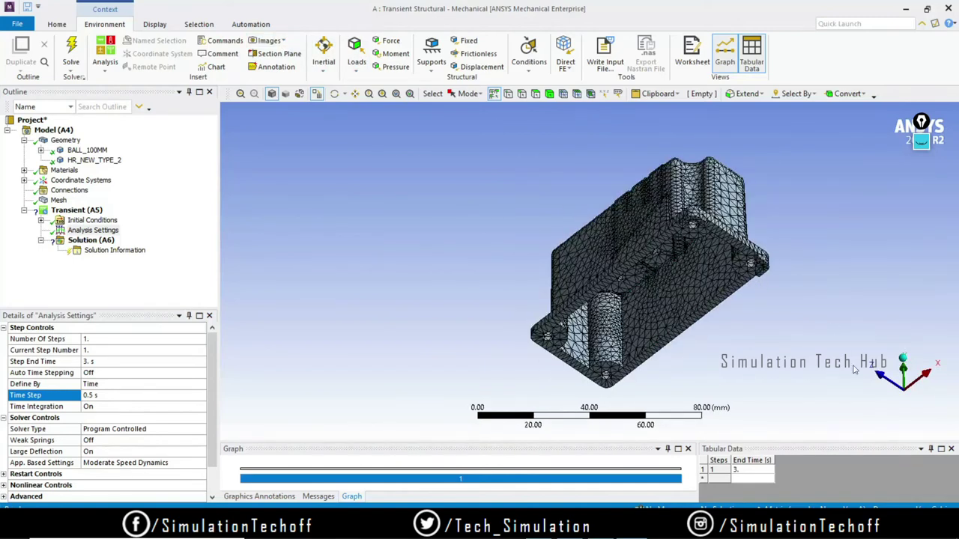
right_click(81, 211)
mouse_move(150, 217)
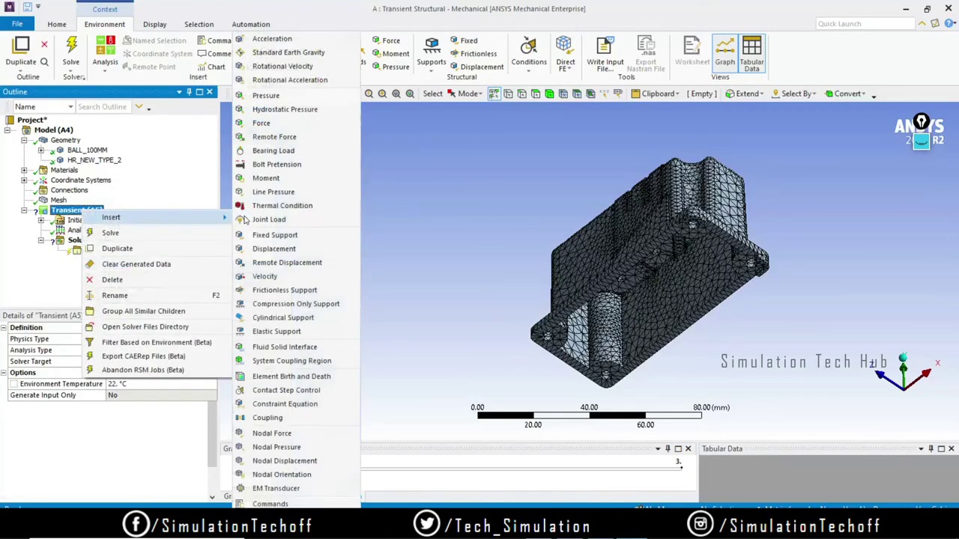
click(269, 234)
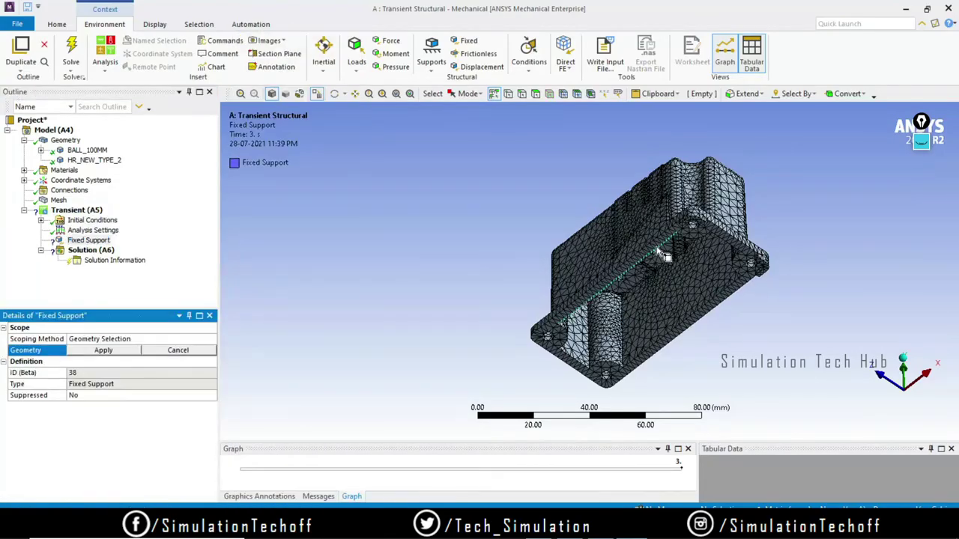
scroll(697, 234, up, 10)
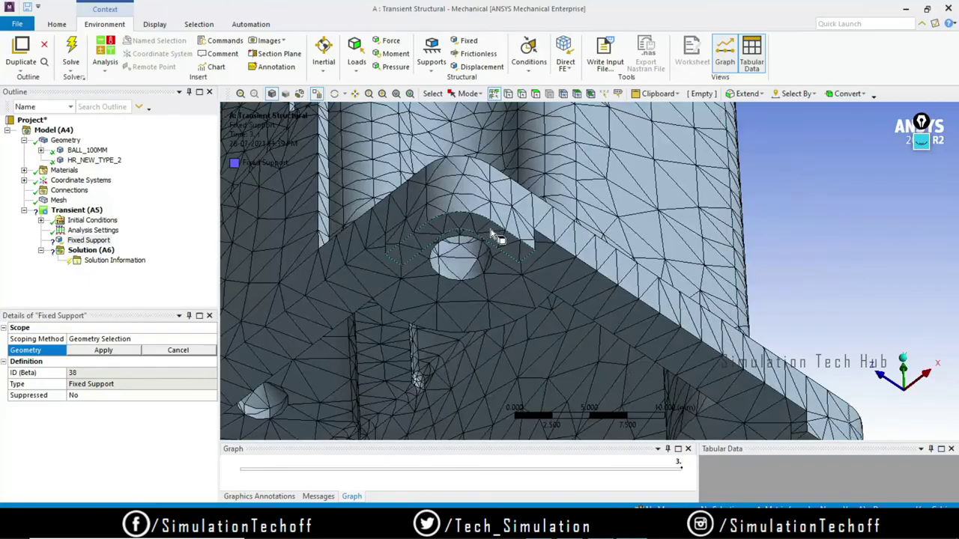
scroll(499, 247, down, 6)
click(514, 290)
middle_drag(514, 292, 619, 275)
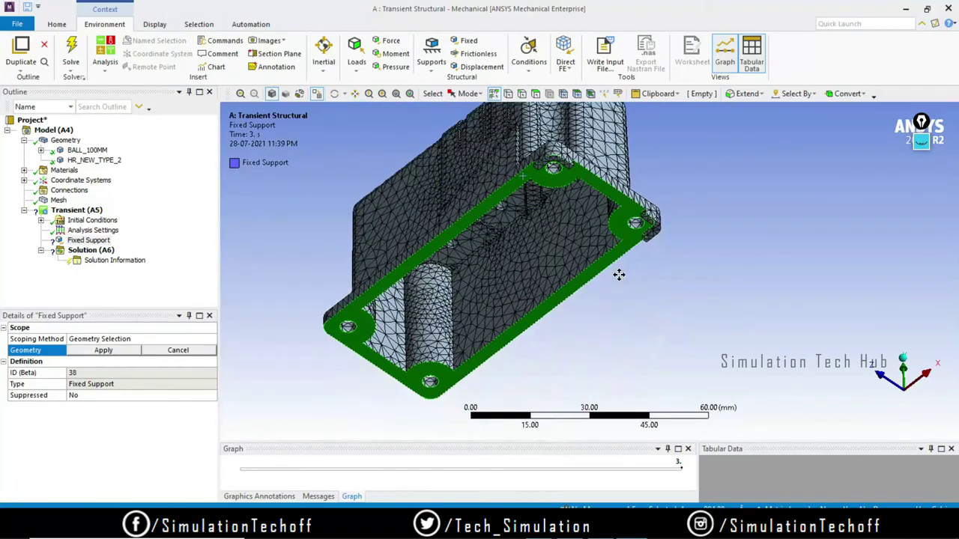
click(102, 351)
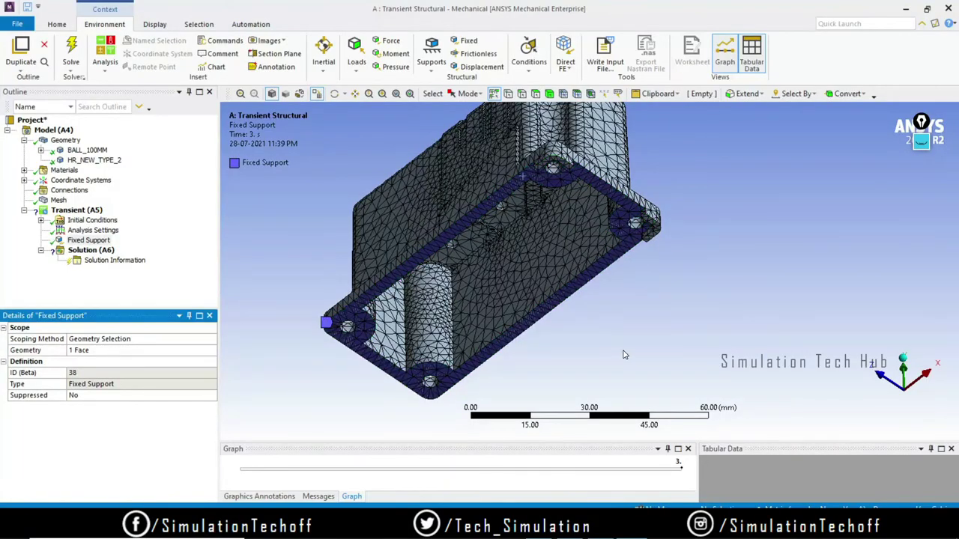
Examine the position of the ball above the cover in the whole assembly
scroll(550, 316, down, 4)
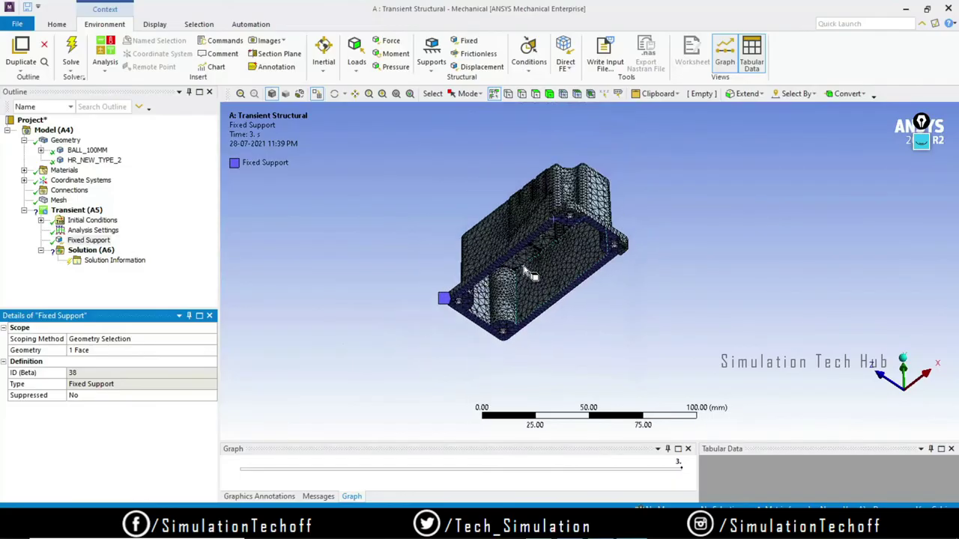
drag(552, 219, 552, 216)
scroll(552, 216, down, 8)
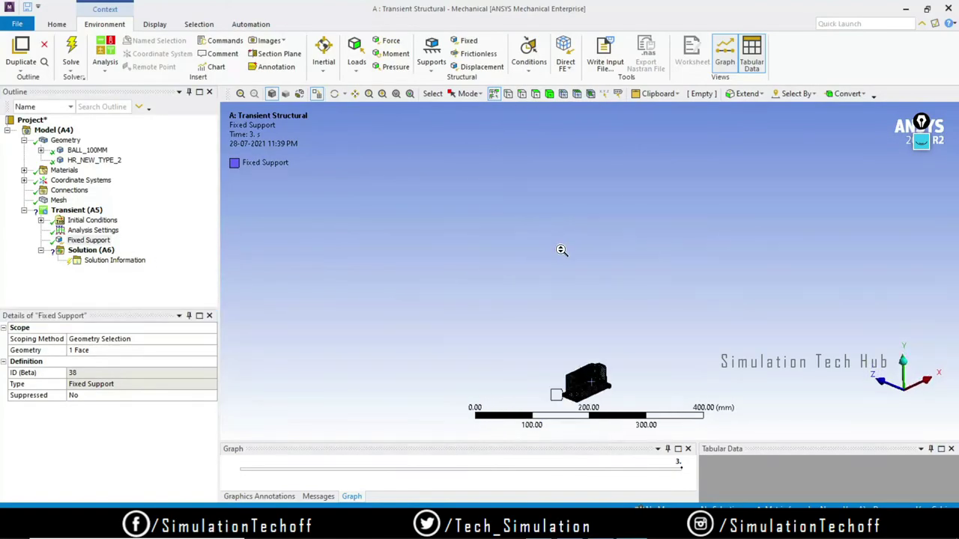
mouse_move(561, 252)
mouse_down()
mouse_move(565, 280)
mouse_move(559, 250)
mouse_up()
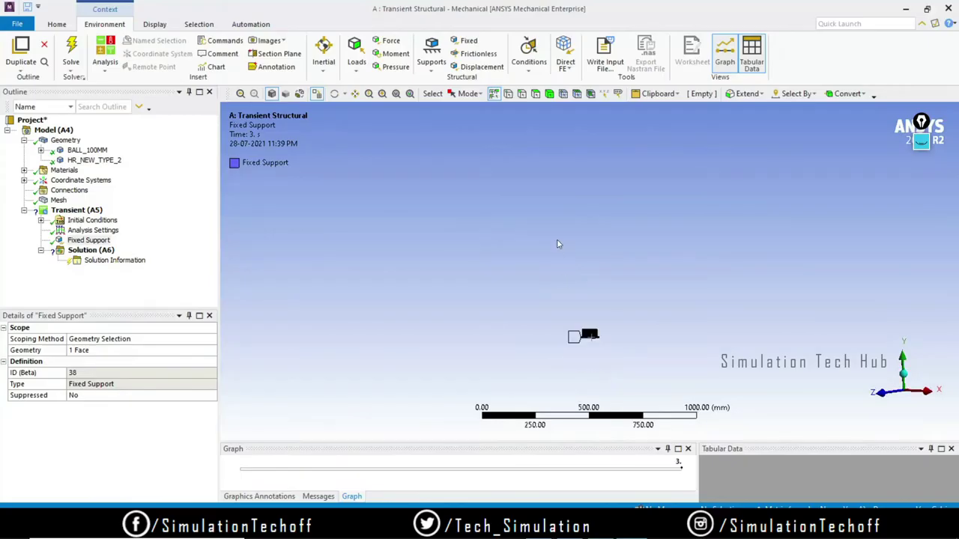
scroll(567, 237, down, 3)
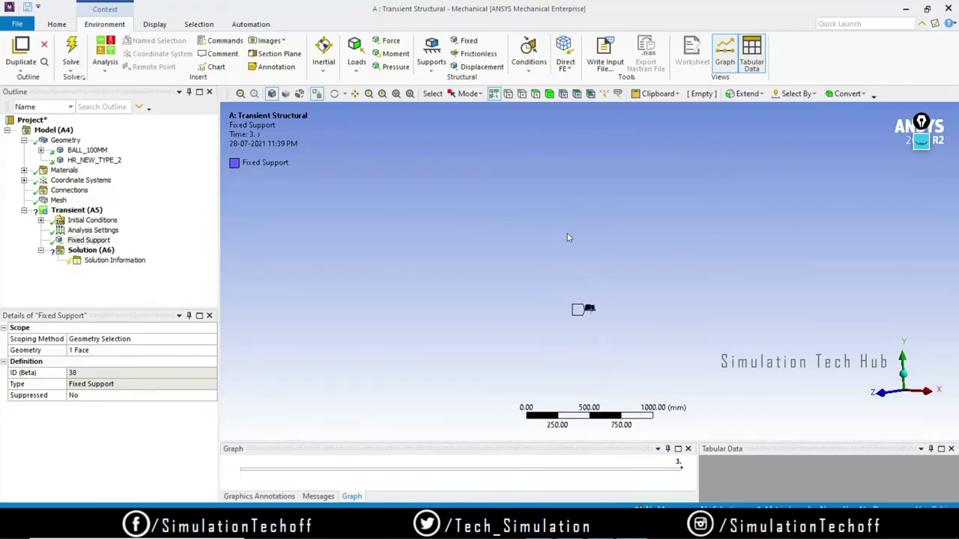
click(410, 94)
scroll(576, 118, up, 5)
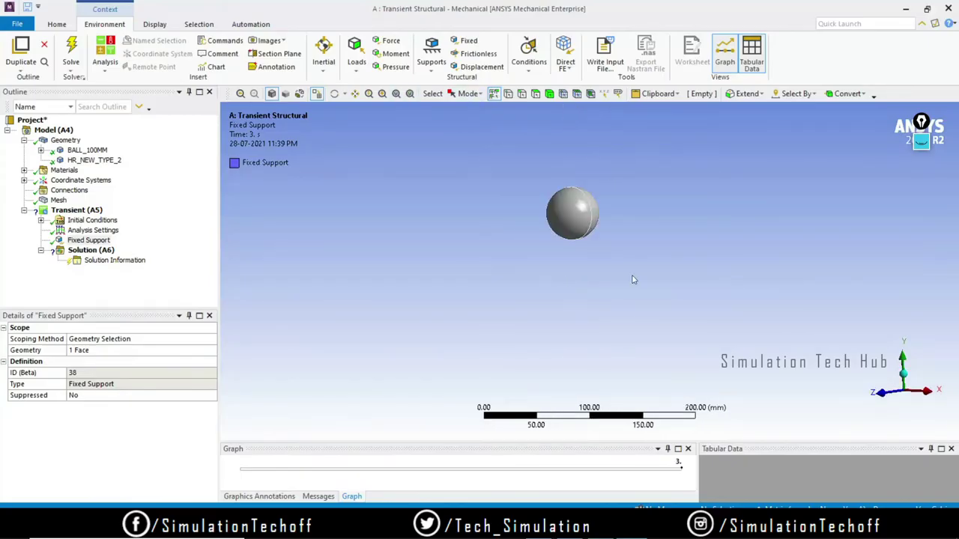
scroll(631, 277, down, 5)
scroll(599, 219, down, 3)
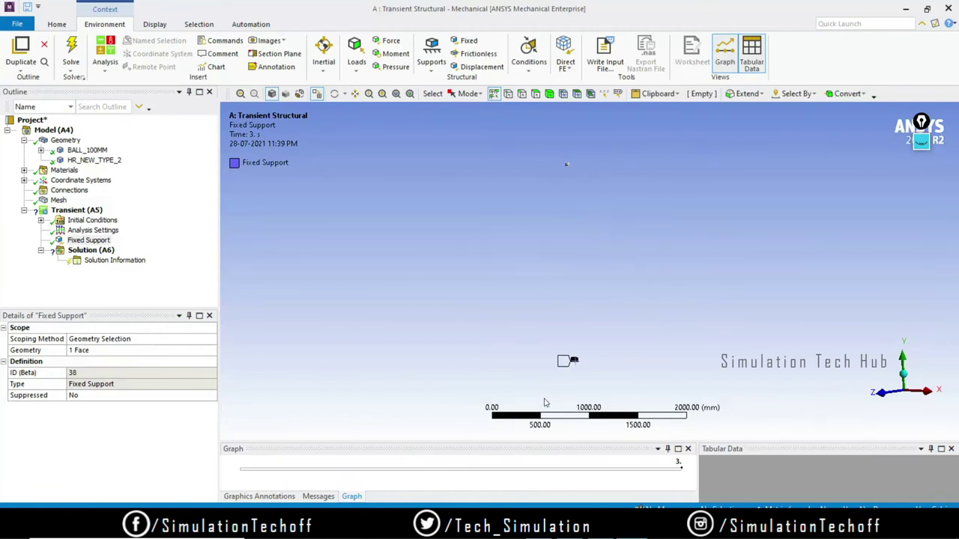
Add Standard Earth Gravity to the transient analysis and check its direction looking along the X axis
click(81, 212)
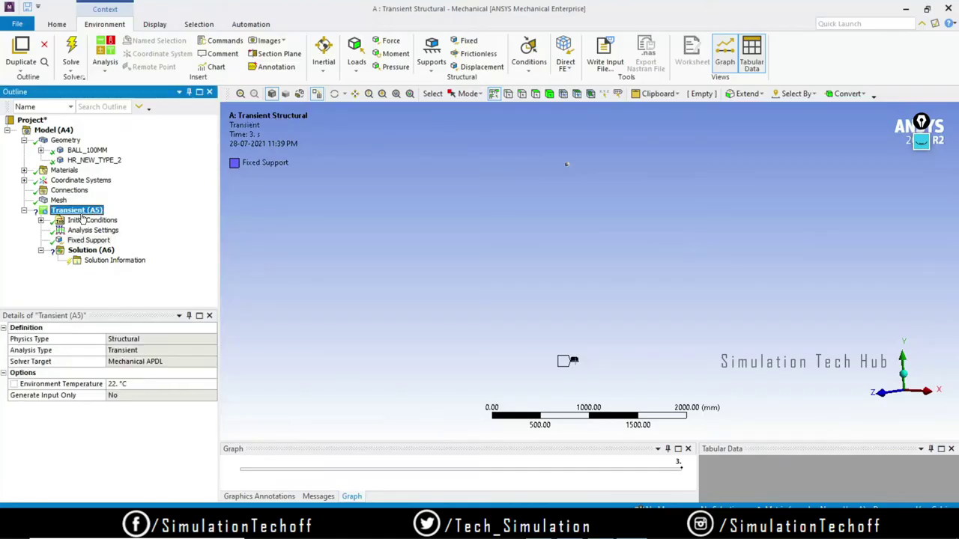
right_click(82, 214)
mouse_move(106, 223)
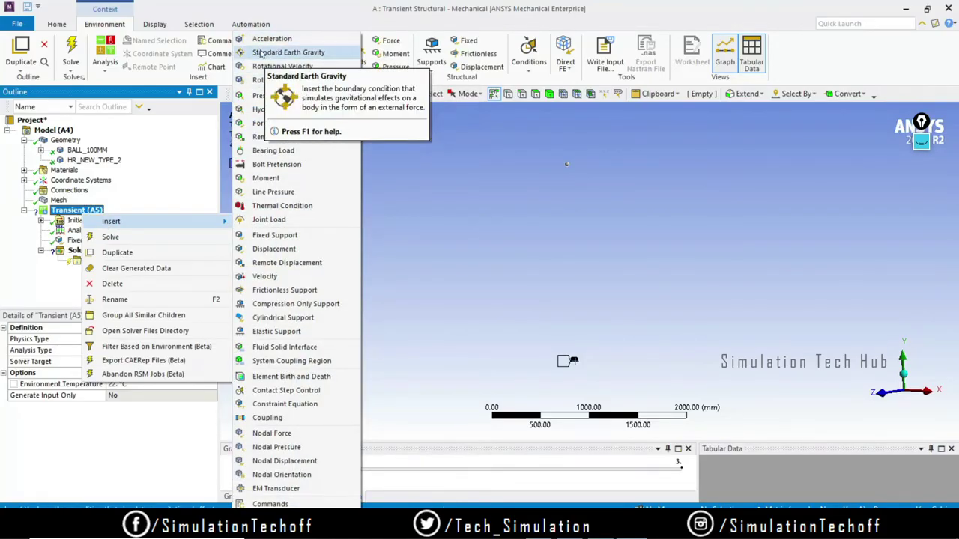
click(329, 53)
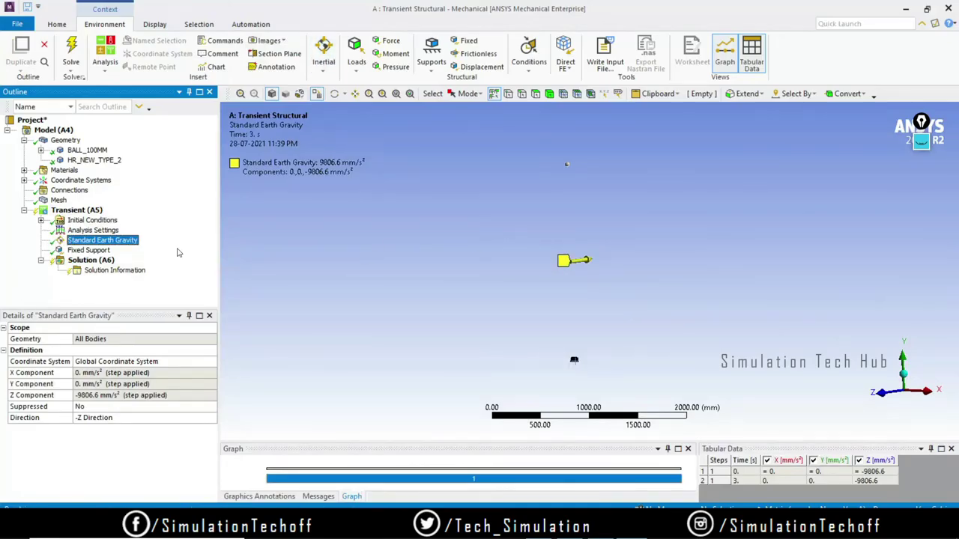
click(137, 243)
key(Return)
click(926, 391)
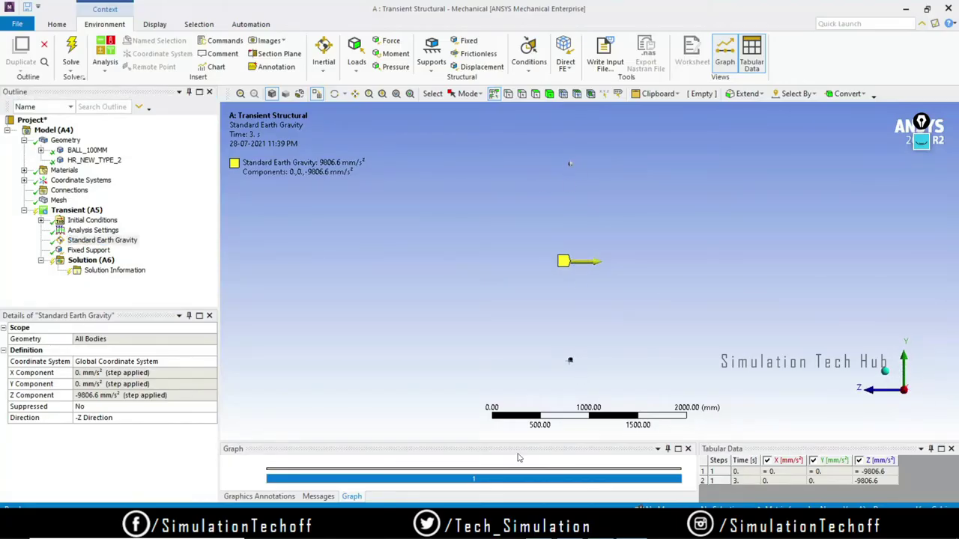
Set the Standard Earth Gravity direction to -Y Direction and check the arrow against the ball and cover
click(166, 418)
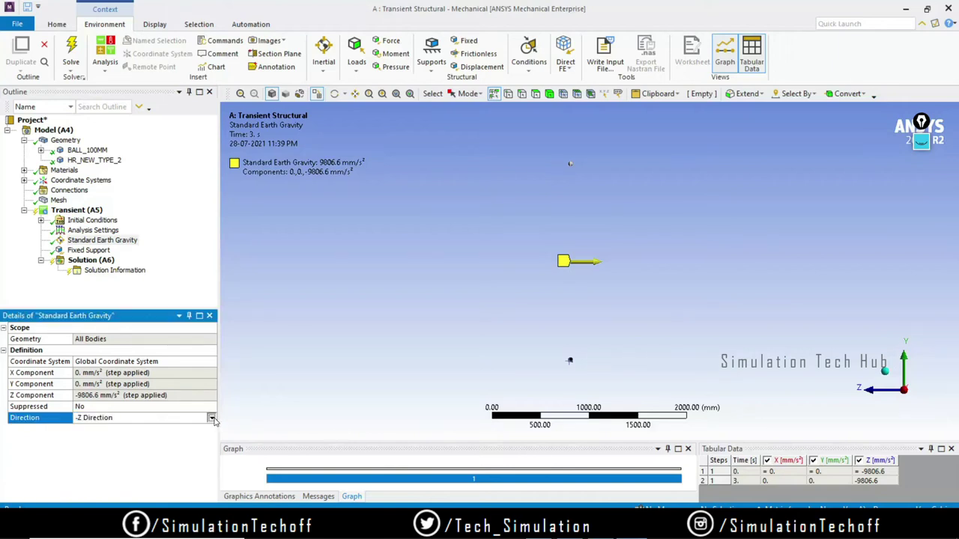
click(211, 418)
click(185, 453)
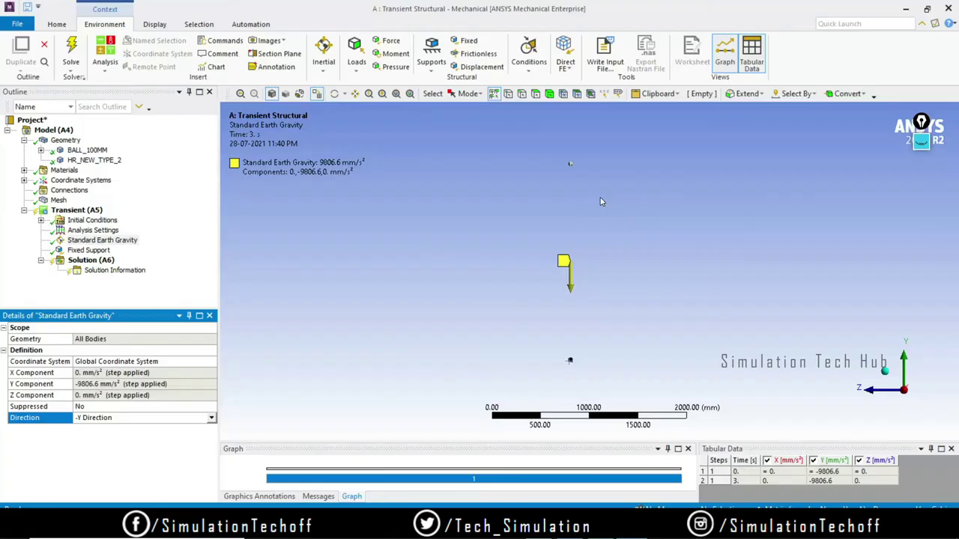
right_drag(592, 376, 534, 334)
scroll(636, 267, down, 5)
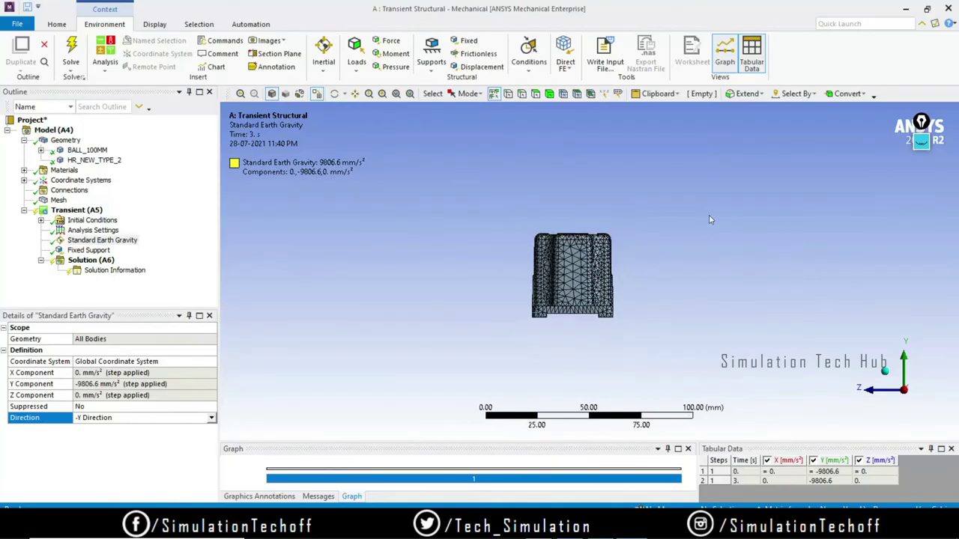
scroll(652, 248, down, 5)
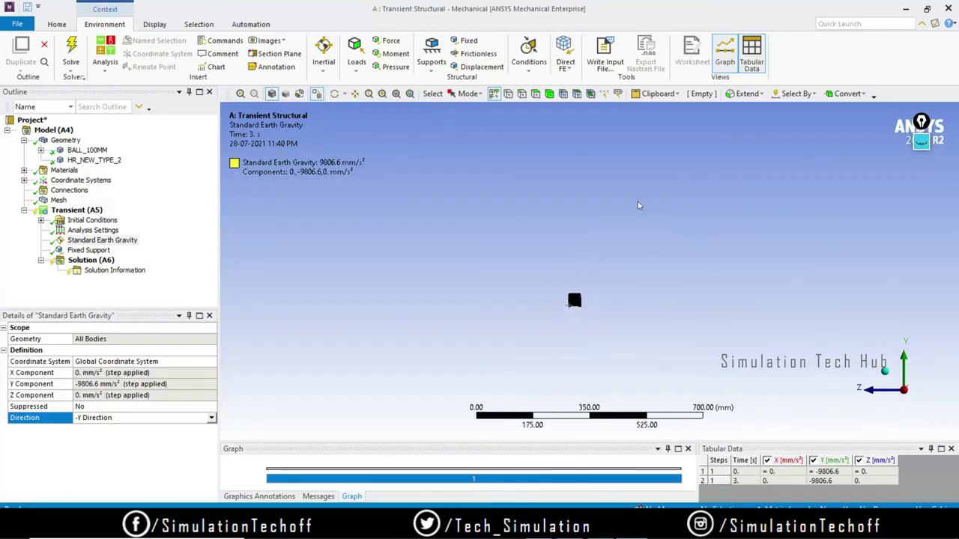
scroll(595, 261, down, 2)
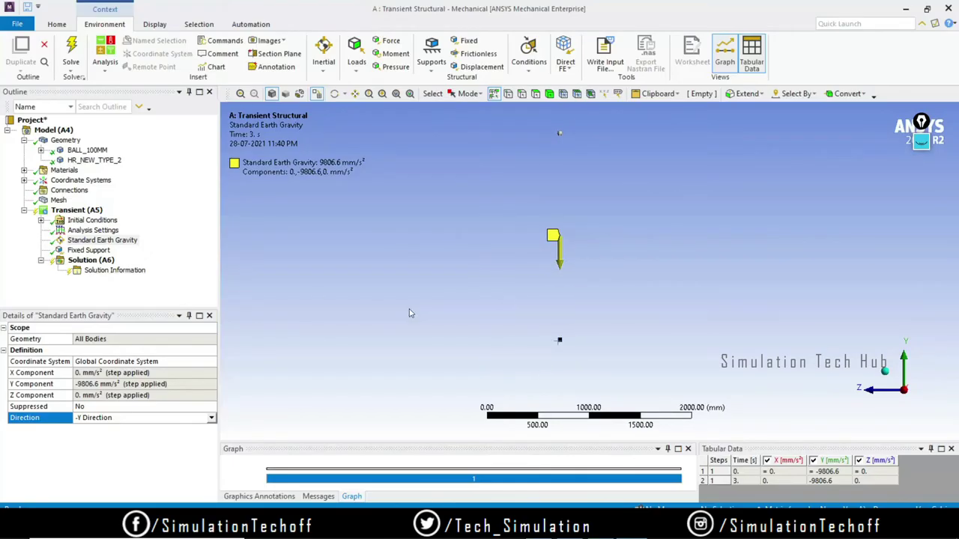
Add Total Deformation and Equivalent (von-Mises) Stress results for all bodies to the solution
right_click(90, 261)
mouse_move(145, 273)
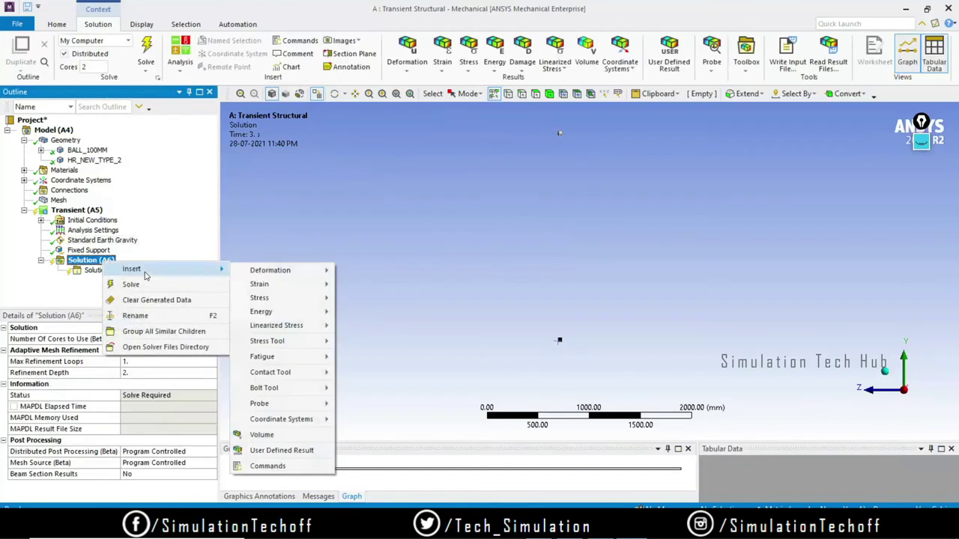
click(358, 269)
click(103, 261)
right_click(105, 264)
mouse_move(150, 268)
mouse_move(303, 303)
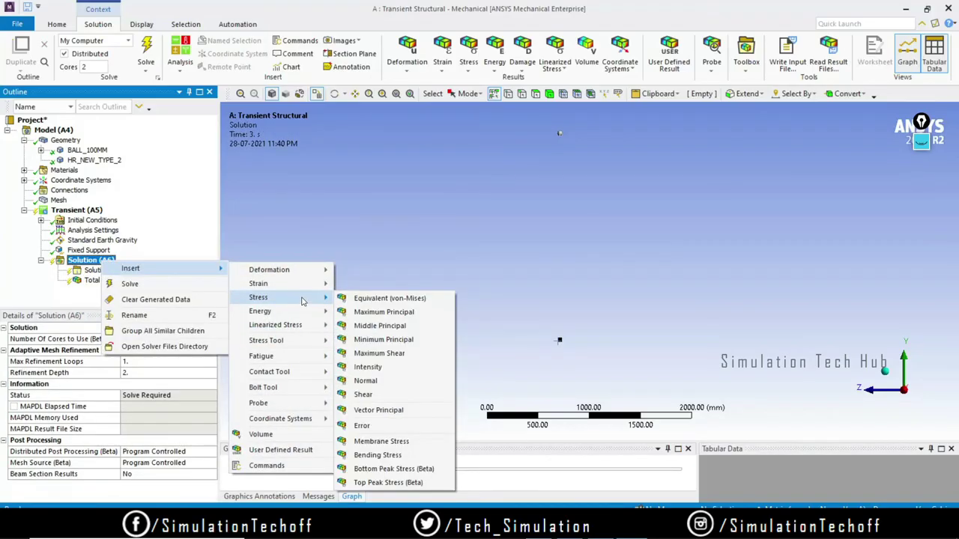
click(378, 298)
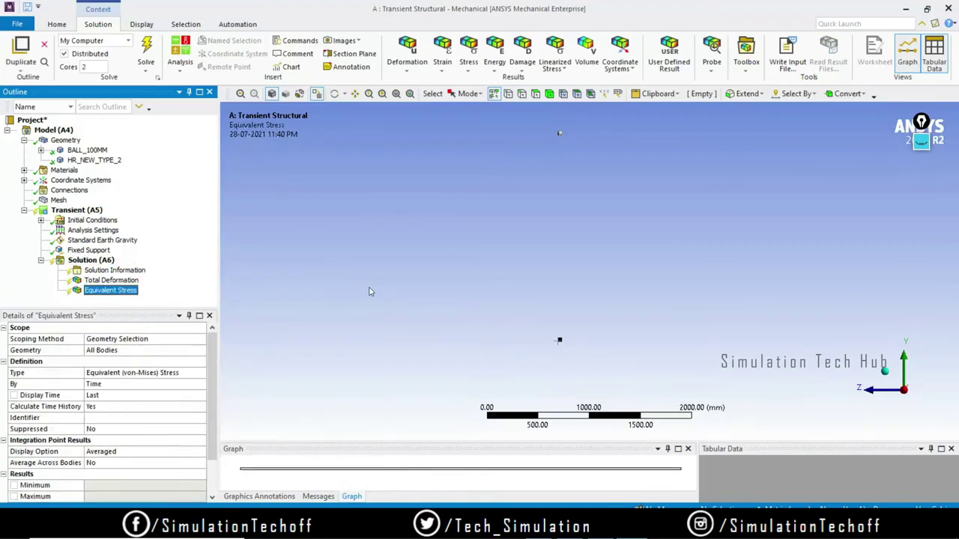
Solve the transient analysis and enlarge the graph area to compare the stress history with the time step settings
click(144, 53)
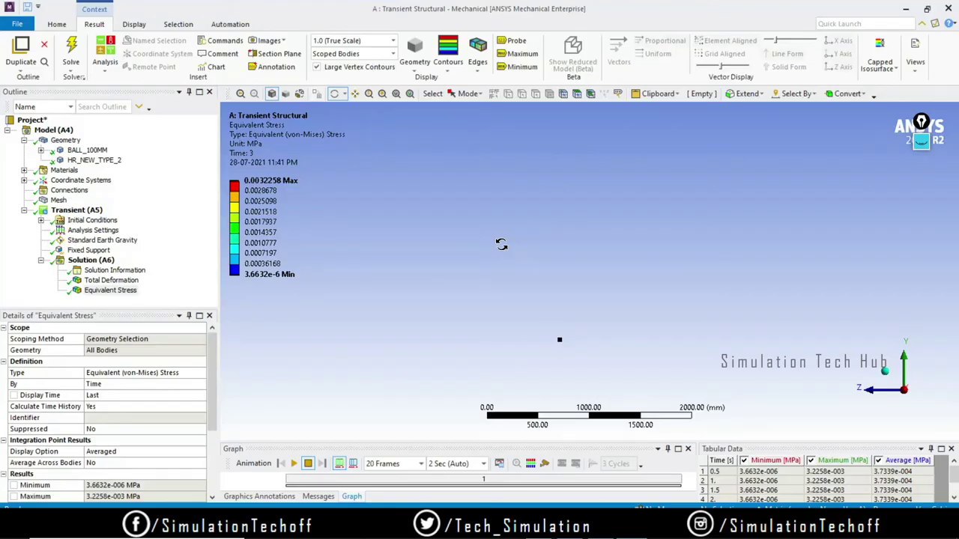
drag(554, 442, 553, 395)
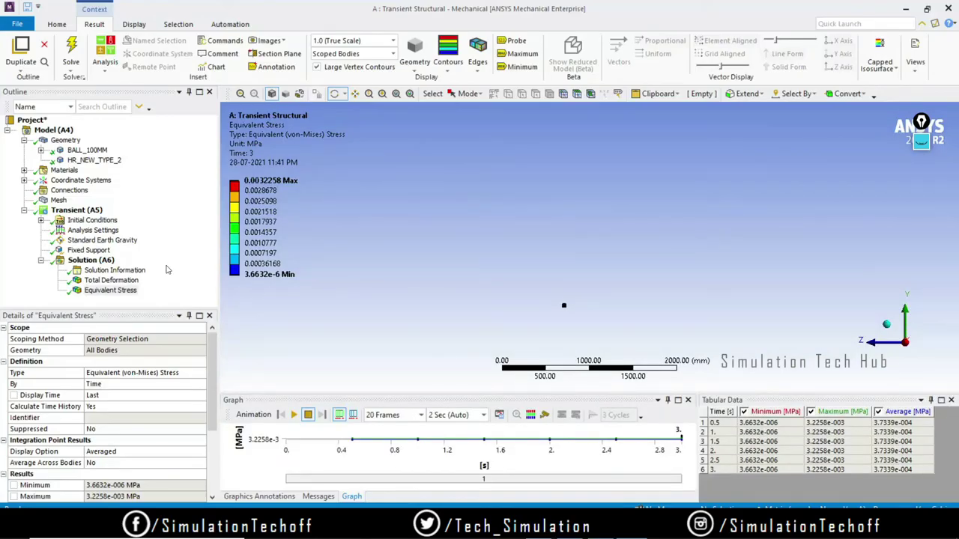
click(92, 229)
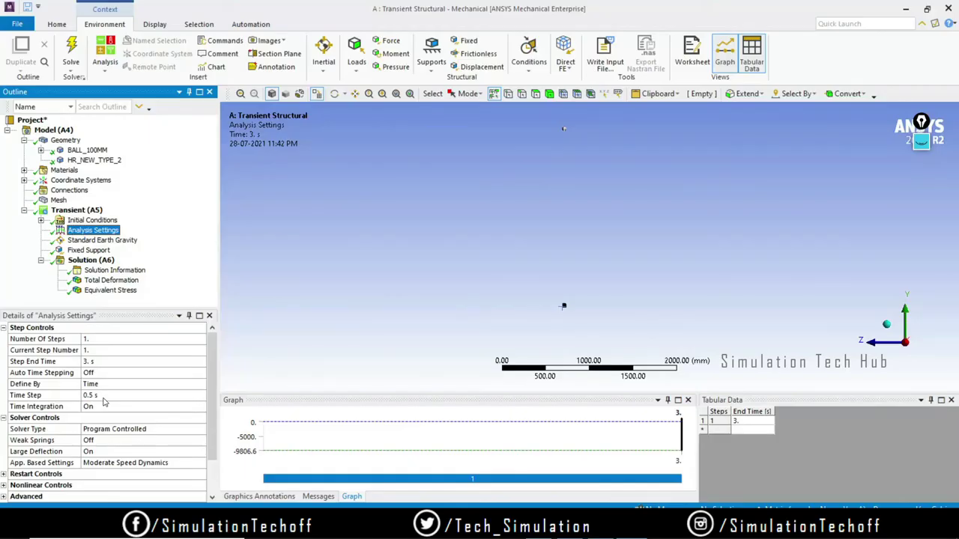
Examine the Total Deformation contours on the cover and the deformation history of all bodies
click(111, 280)
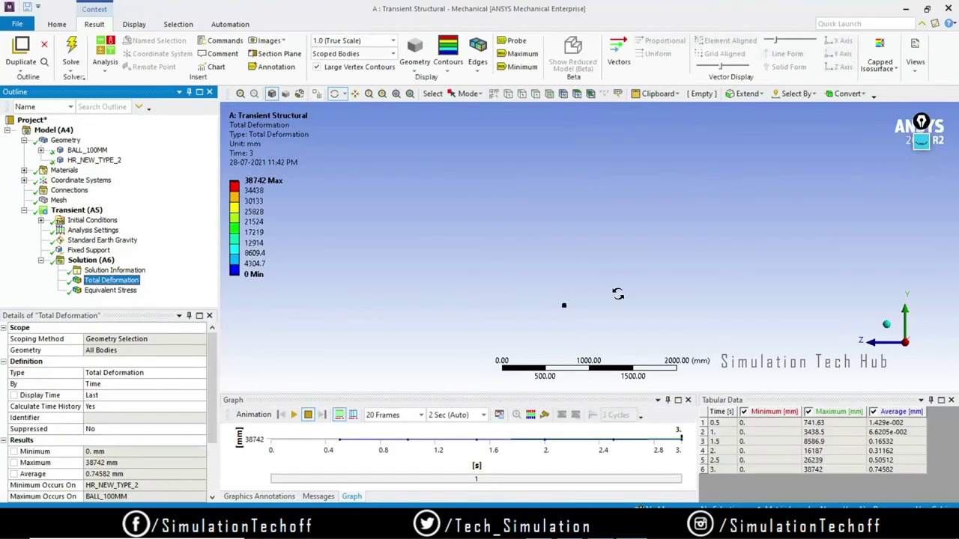
scroll(591, 307, up, 5)
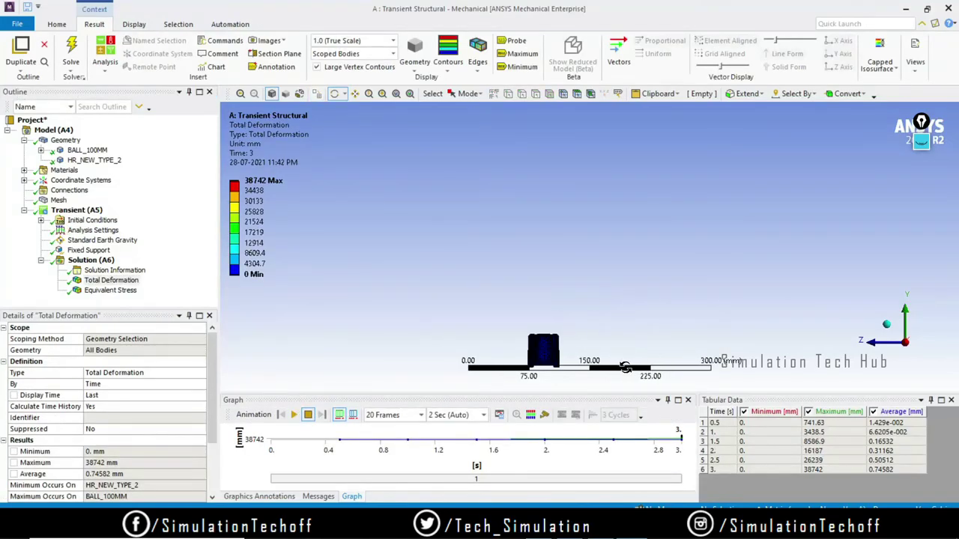
drag(577, 325, 581, 334)
right_drag(582, 336, 456, 216)
mouse_move(740, 309)
right_down()
mouse_move(630, 234)
mouse_move(561, 257)
right_up()
scroll(462, 223, down, 5)
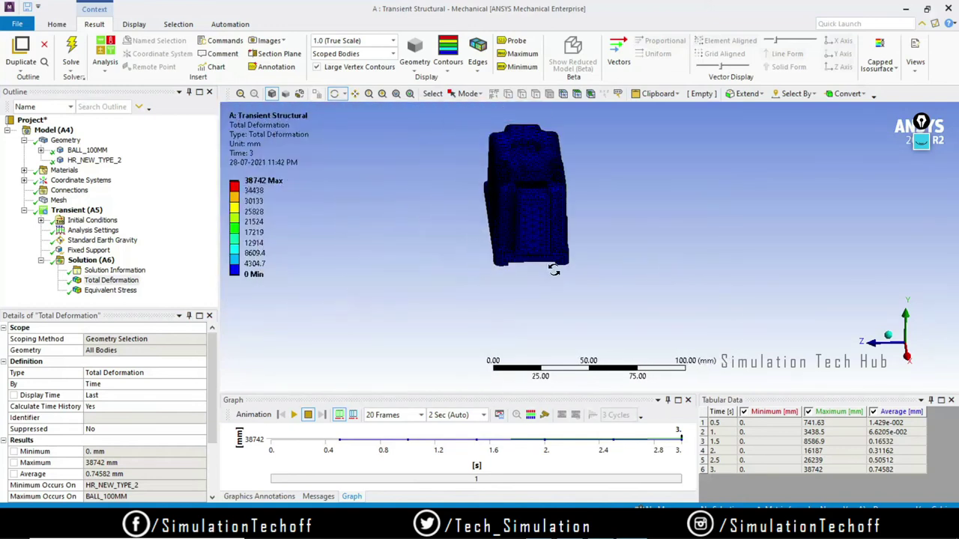
drag(539, 250, 498, 256)
ctrl+middle_drag(498, 256, 599, 249)
scroll(591, 253, up, 5)
scroll(624, 245, down, 2)
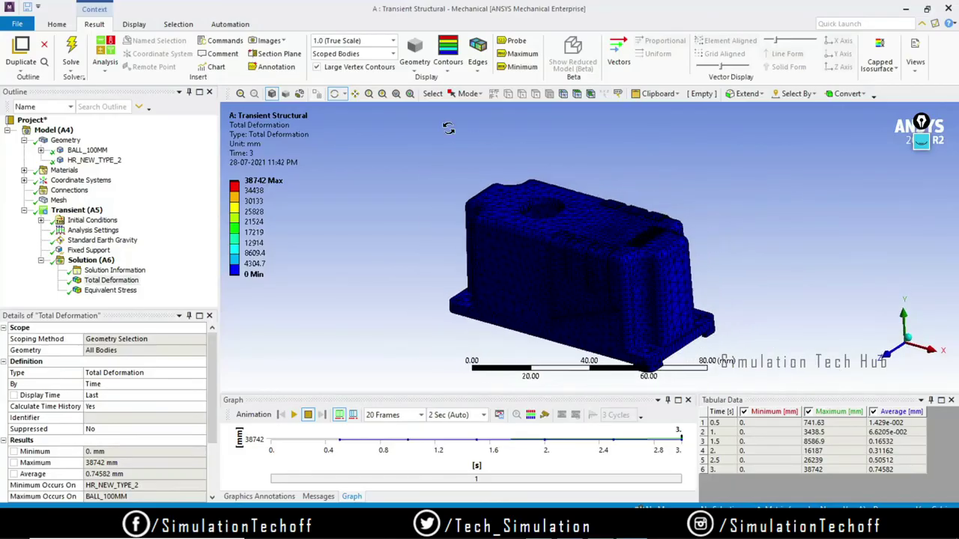
Set the Total Deformation display to Auto Scale and inspect the cover up close
click(392, 40)
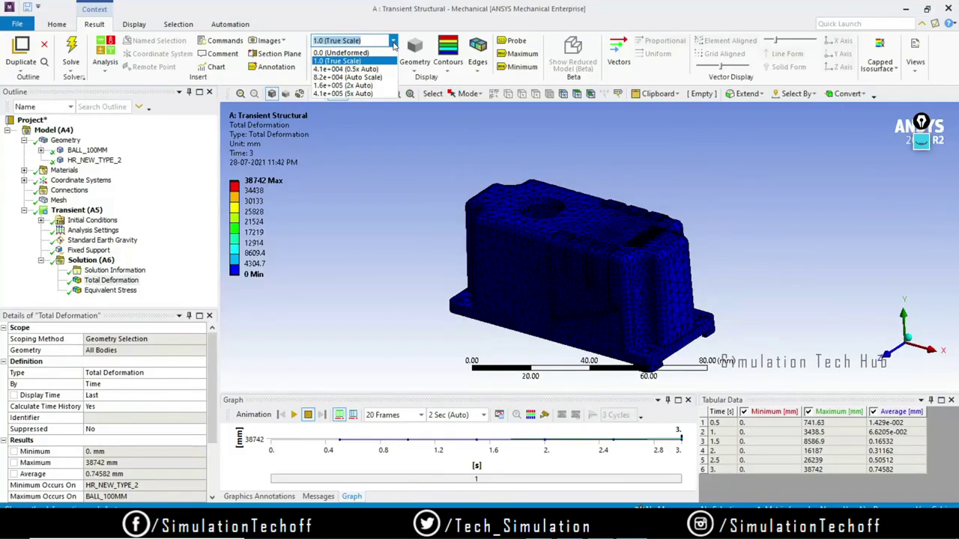
click(377, 80)
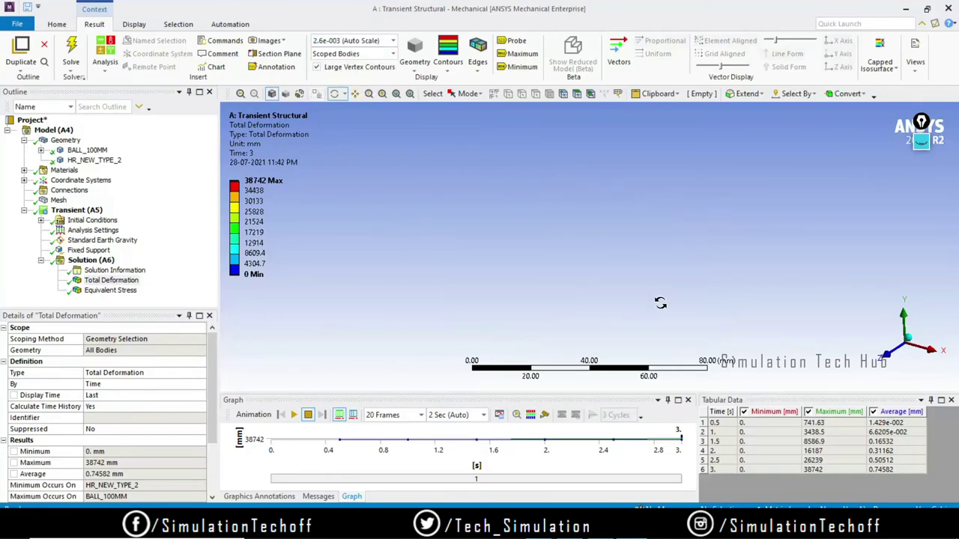
click(396, 94)
scroll(648, 301, up, 5)
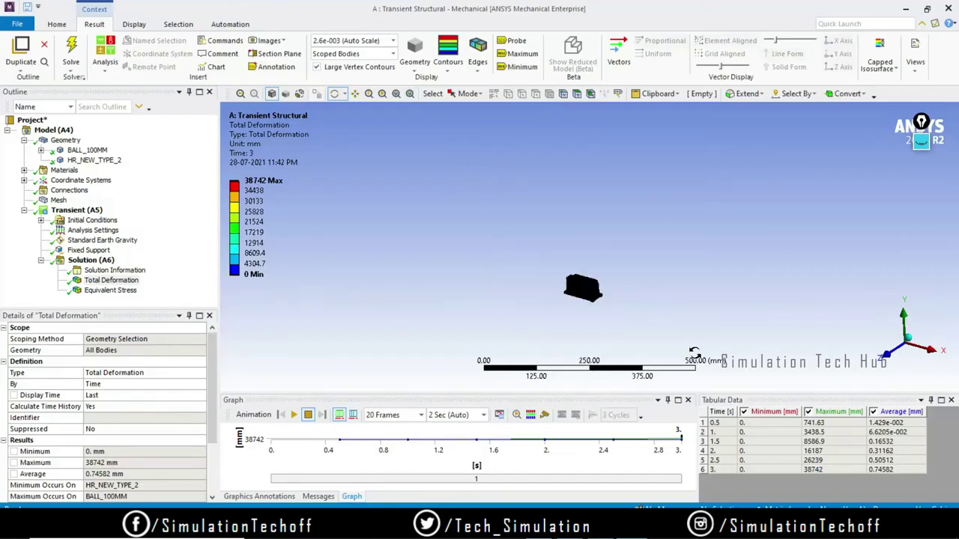
scroll(485, 171, up, 4)
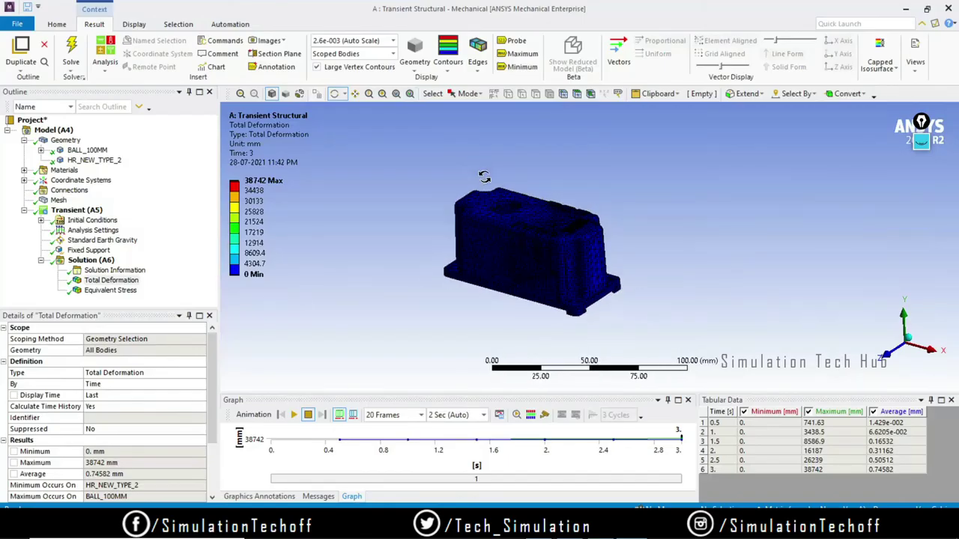
drag(485, 195, 503, 196)
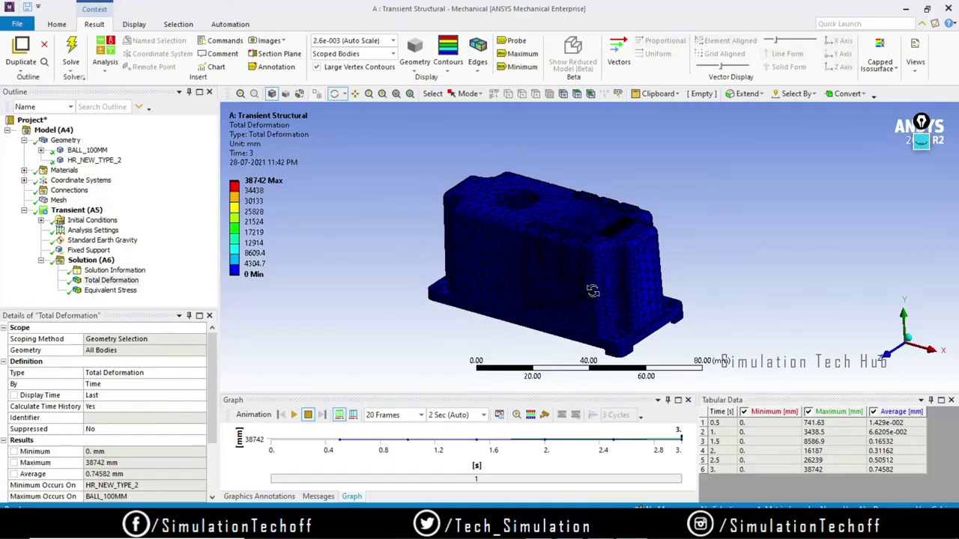
Add a second Total Deformation result scoped only to the cover body and evaluate it
right_click(94, 260)
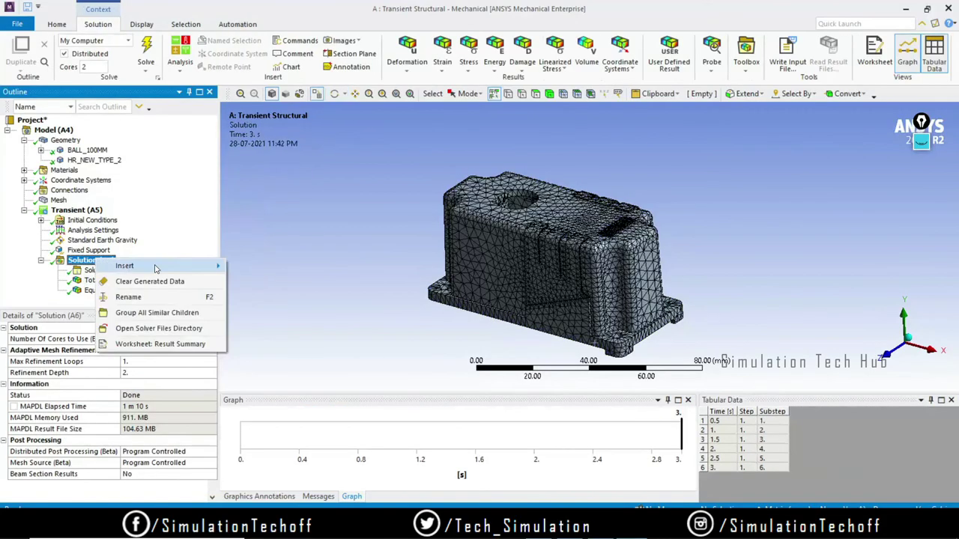
mouse_move(164, 268)
mouse_move(271, 269)
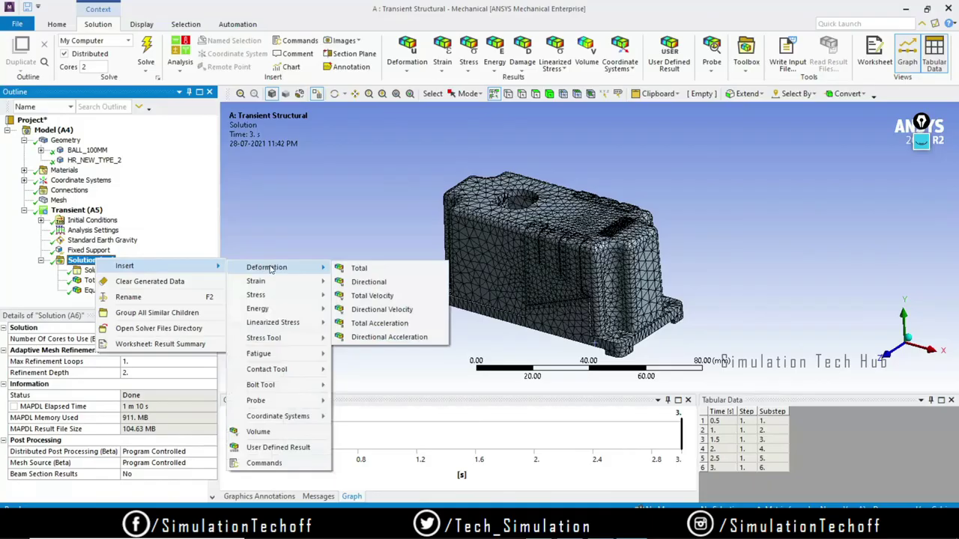
click(391, 270)
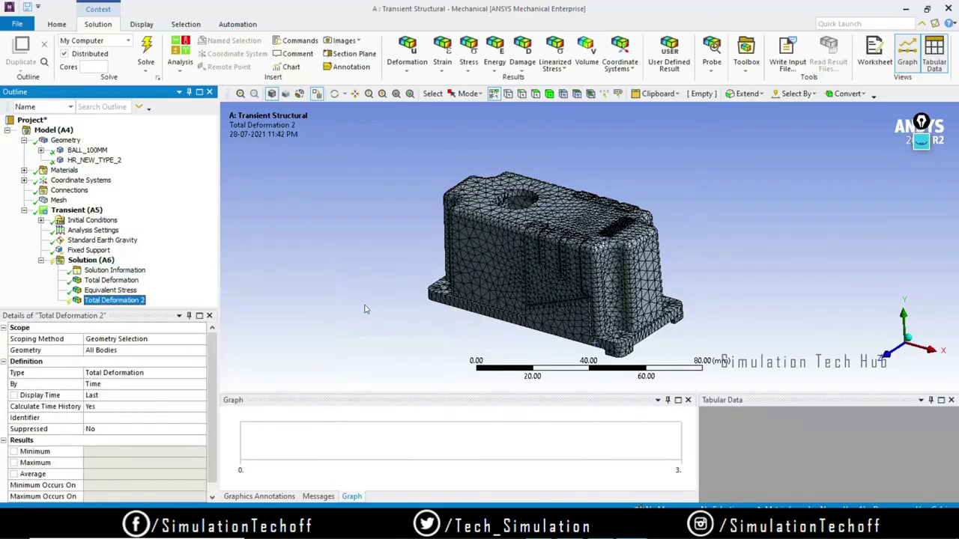
click(112, 351)
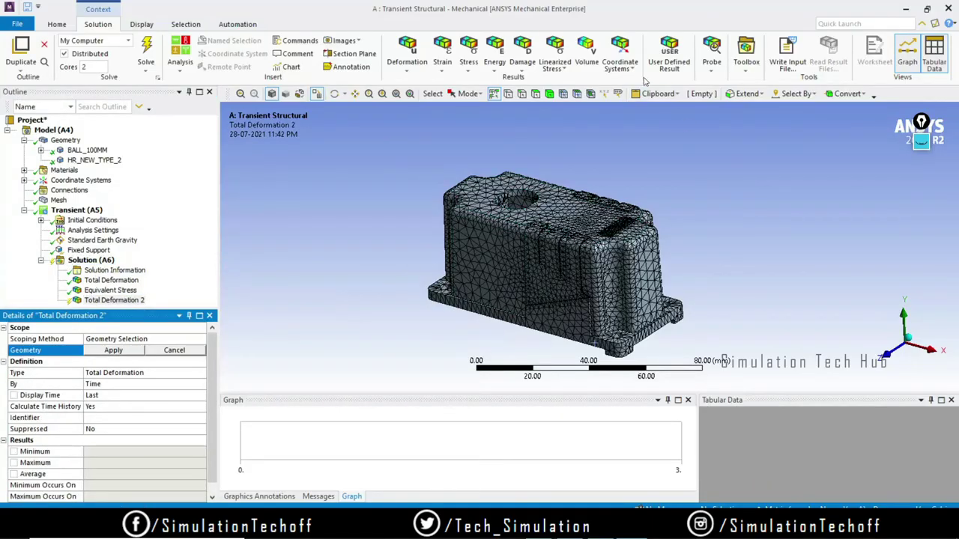
click(550, 93)
click(591, 241)
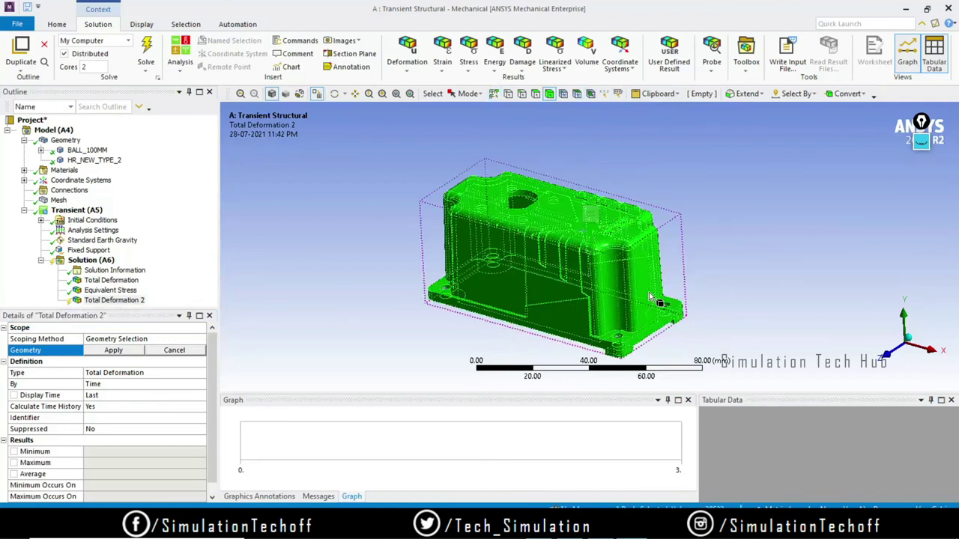
click(113, 351)
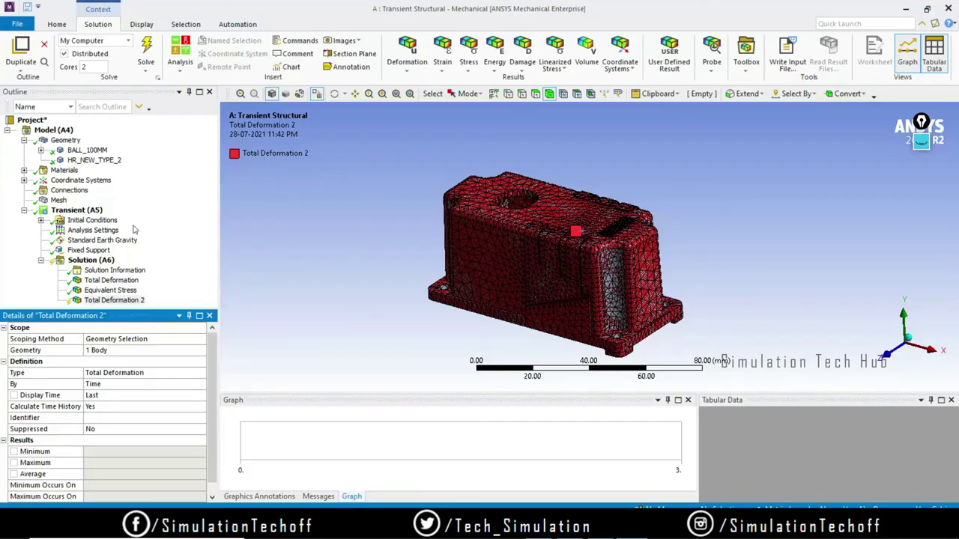
click(147, 51)
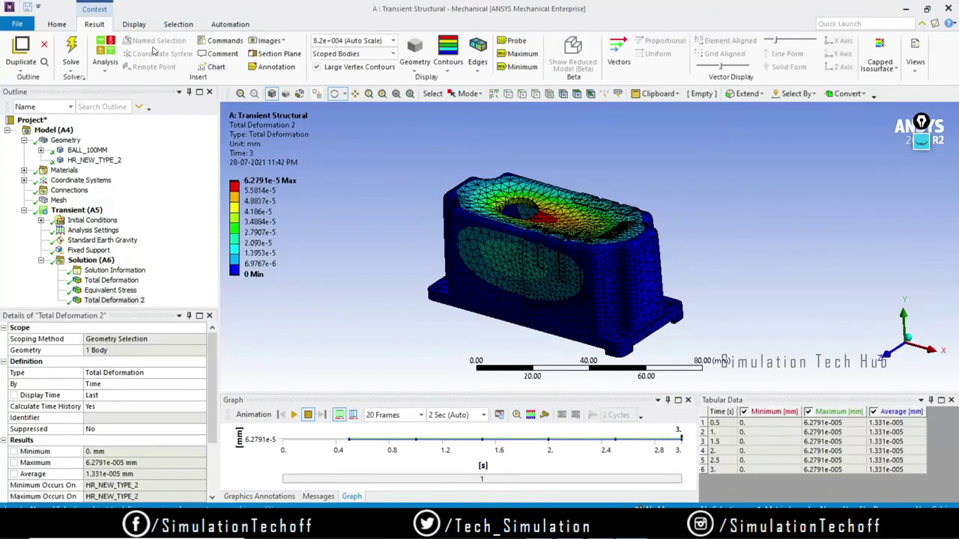
Animate the cover's deformation result, stop the playback and set its display scale to 0.5x Auto
mouse_move(577, 262)
middle_down()
mouse_move(556, 245)
mouse_move(569, 250)
middle_up()
click(293, 415)
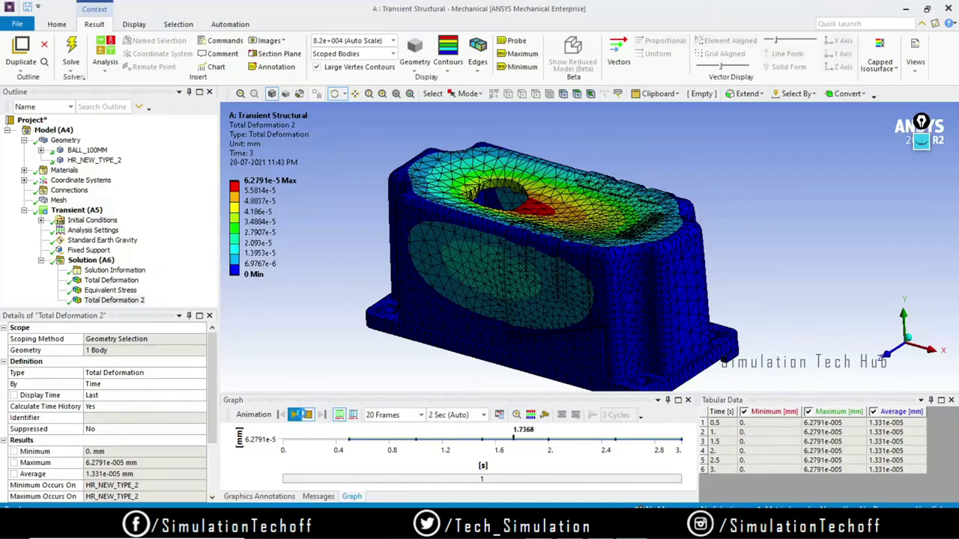
click(308, 415)
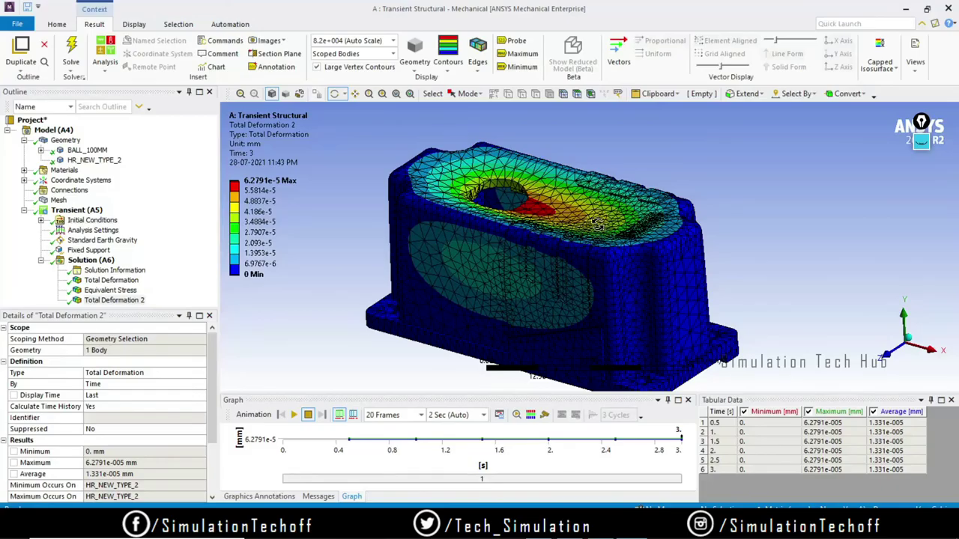
scroll(597, 225, down, 2)
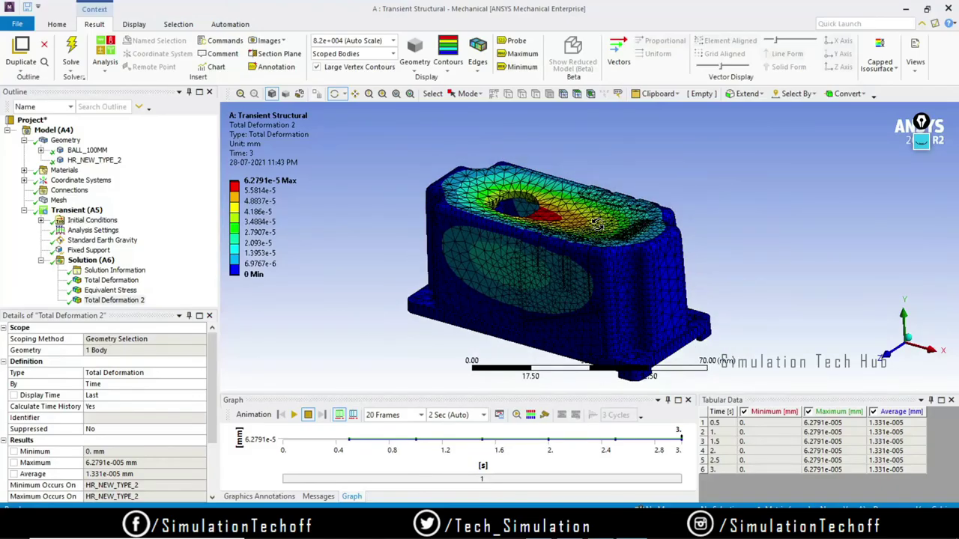
click(393, 42)
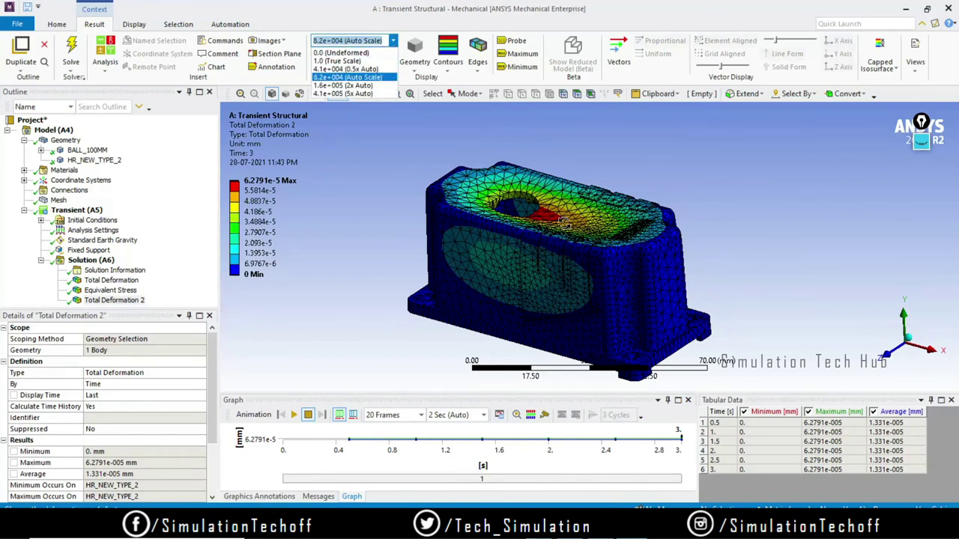
click(359, 69)
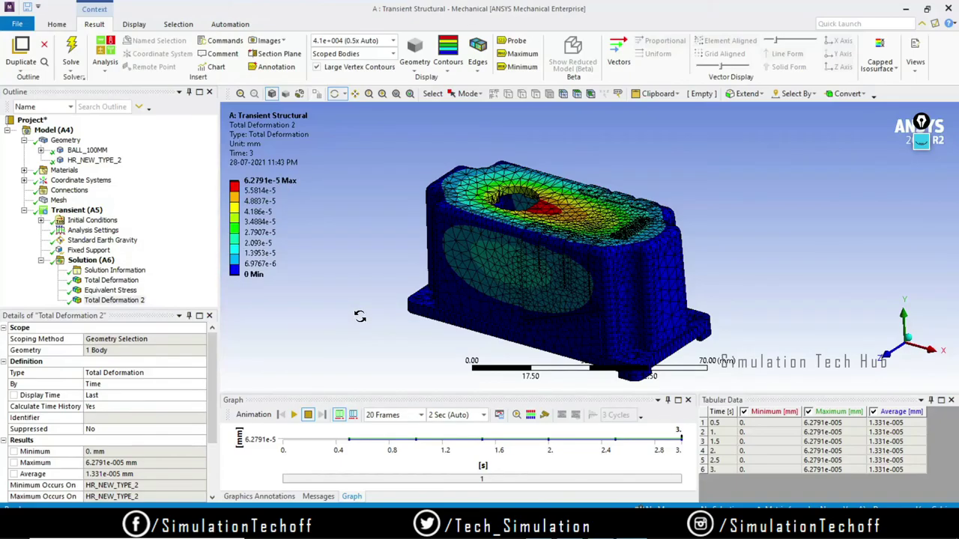
right_click(94, 261)
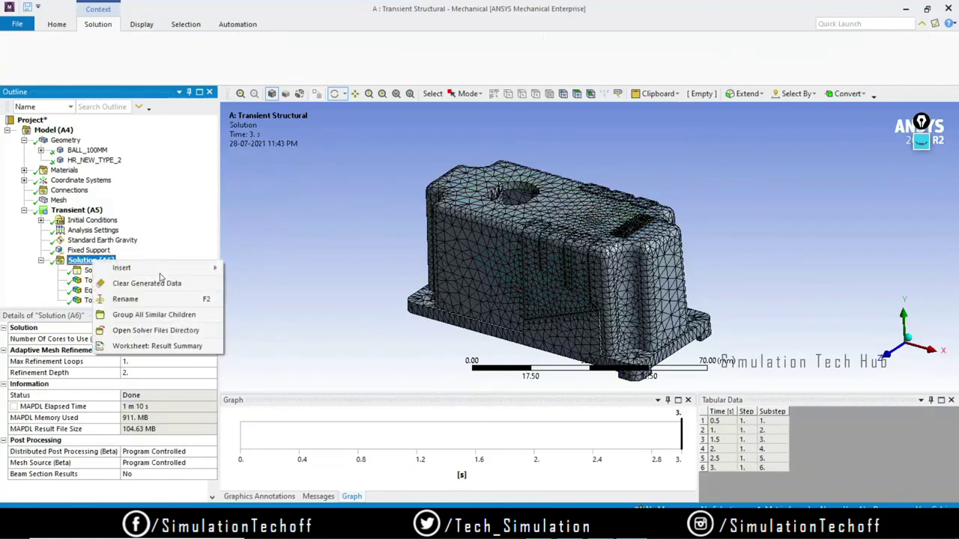
mouse_move(161, 268)
mouse_move(292, 269)
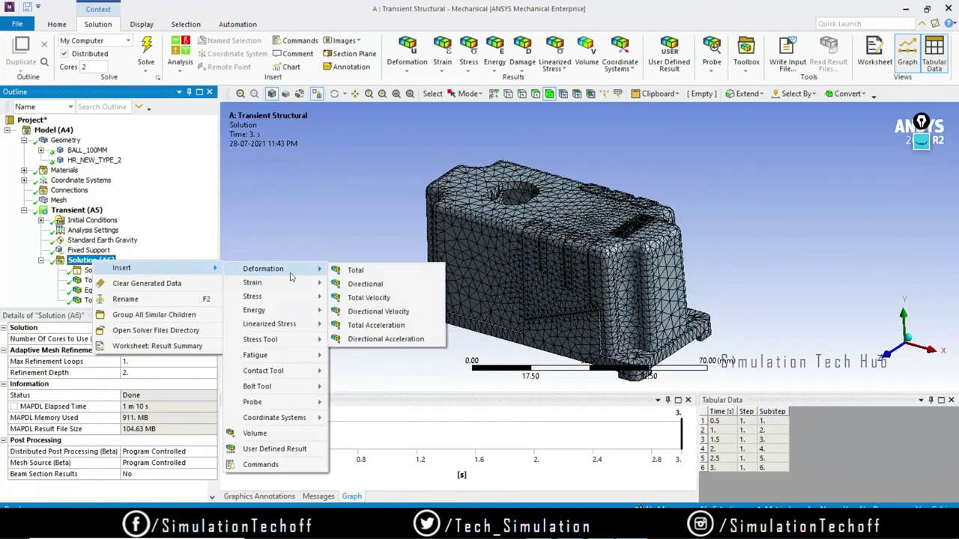
click(399, 272)
right_click(129, 303)
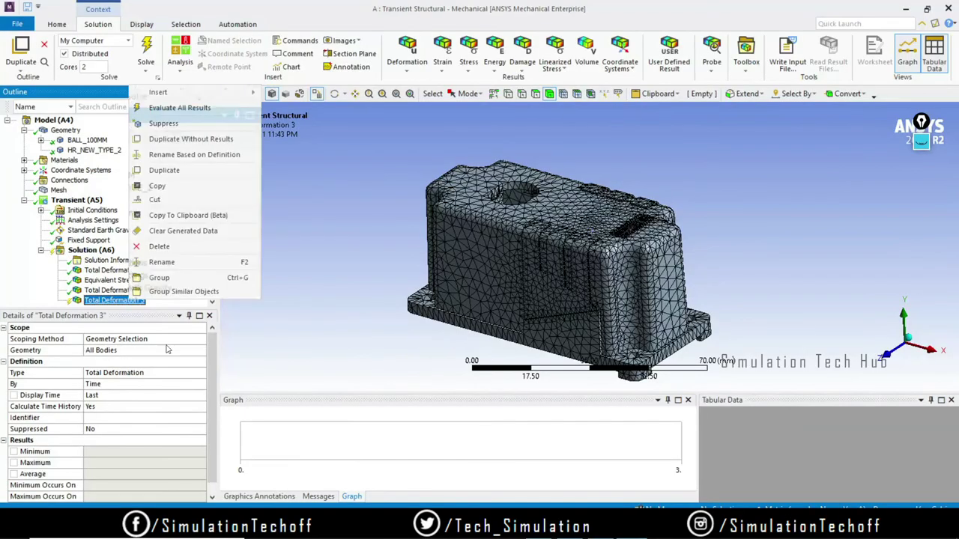
click(179, 247)
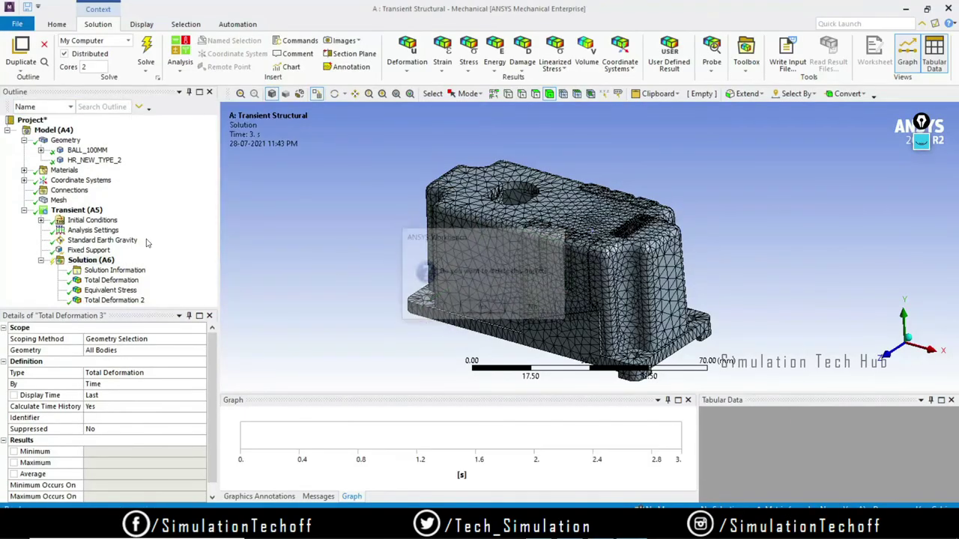
key(Return)
Add a second Equivalent (von-Mises) Stress result scoped only to the cover body, evaluate it and display its contours
right_click(90, 260)
mouse_move(162, 270)
mouse_move(263, 299)
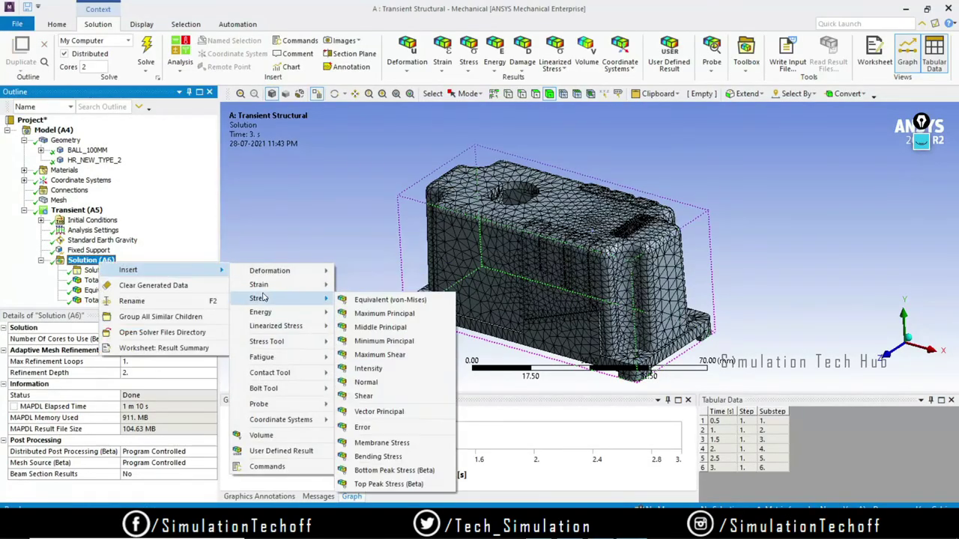
click(382, 299)
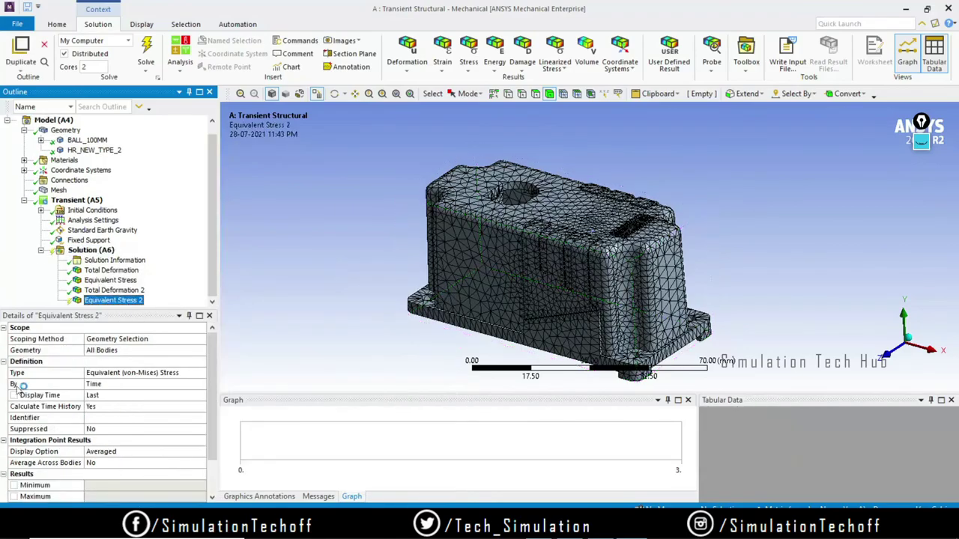
click(120, 350)
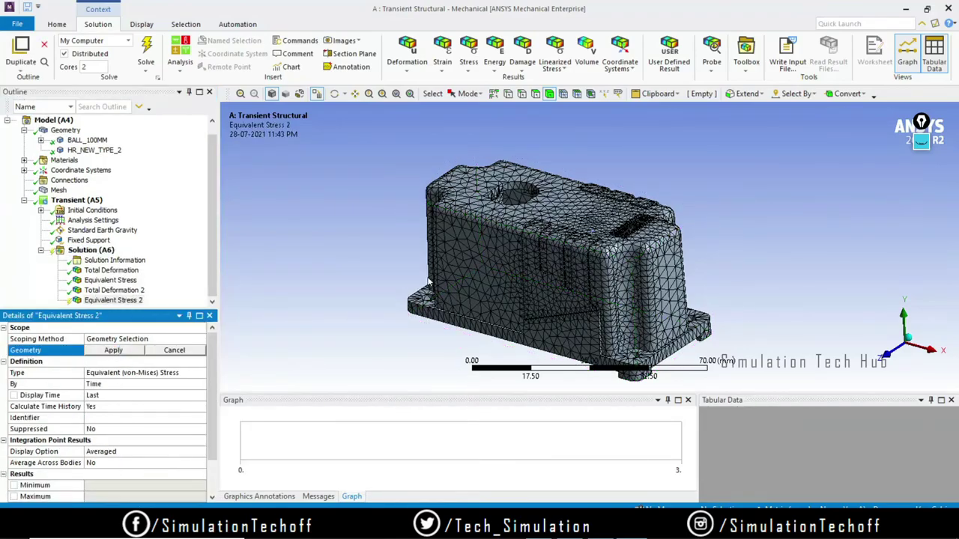
click(114, 351)
click(147, 48)
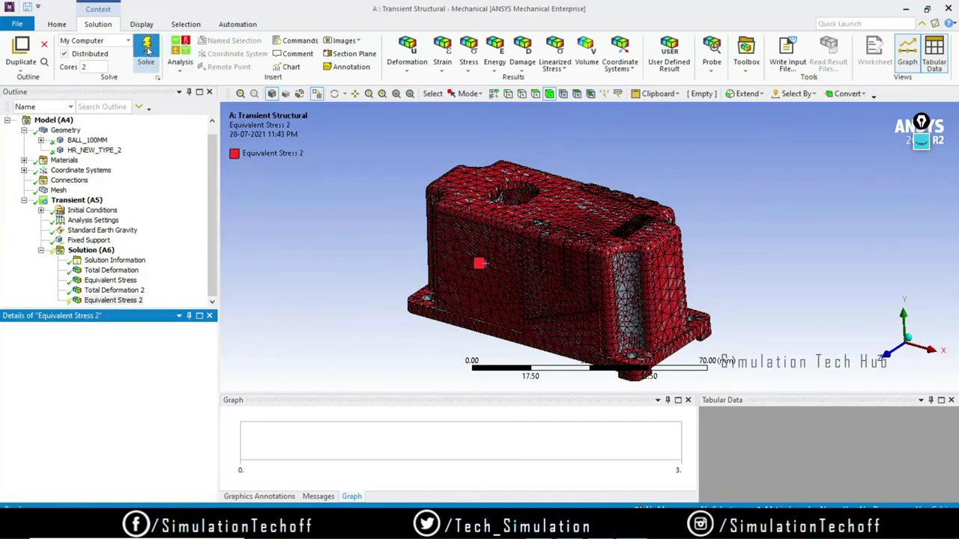
click(128, 298)
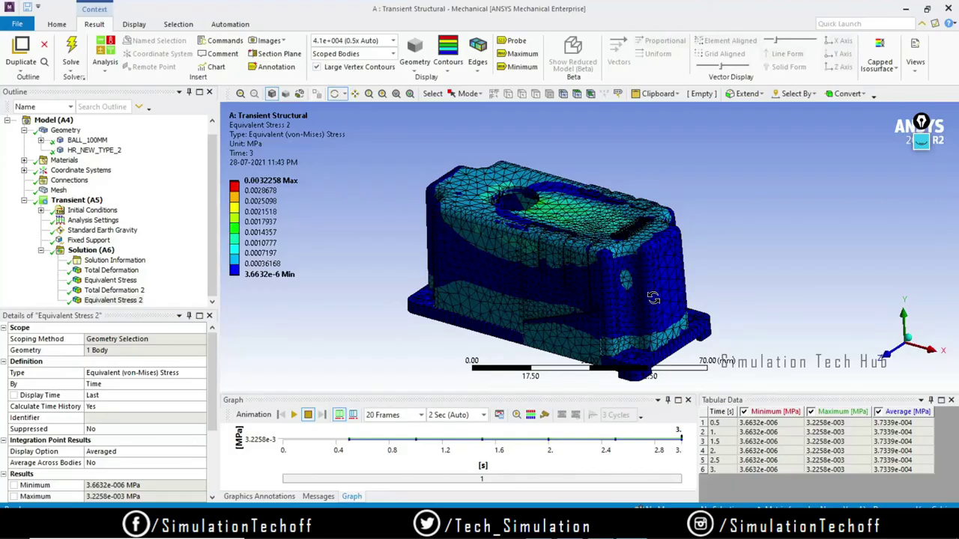
Examine the structural and strength properties of Plastic, ABS (high-impact) and return to the cover's equivalent stress result for comparison
mouse_move(257, 201)
click(24, 160)
click(97, 170)
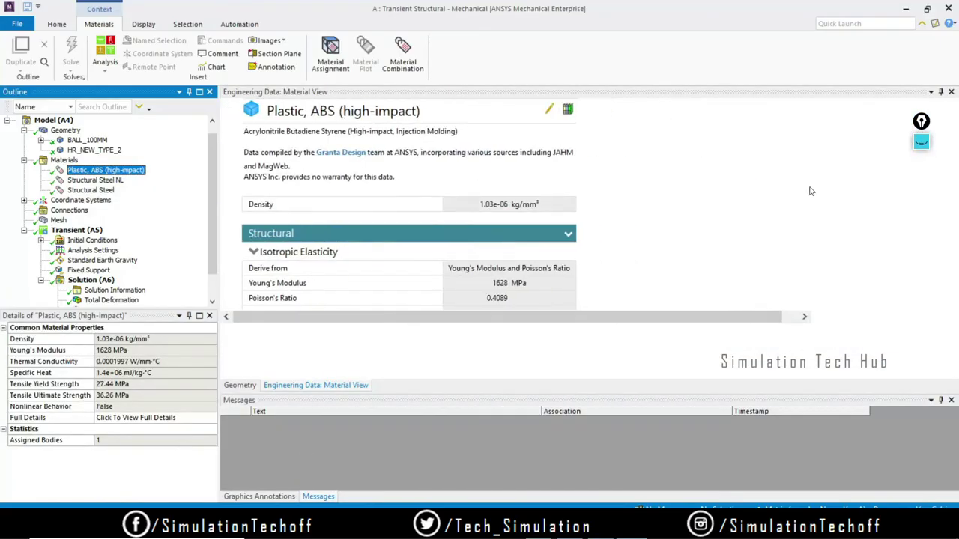
drag(803, 189, 812, 248)
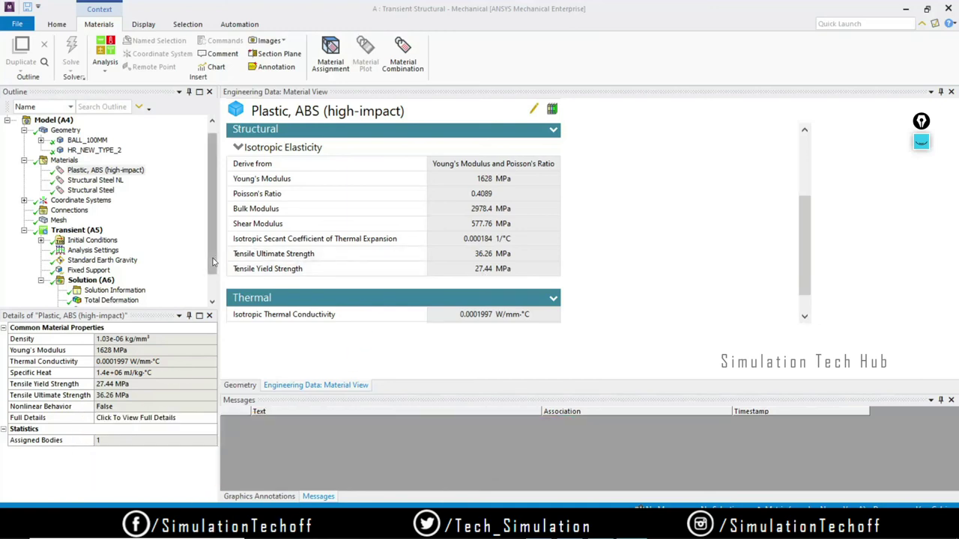
scroll(71, 296, down, 1)
click(99, 300)
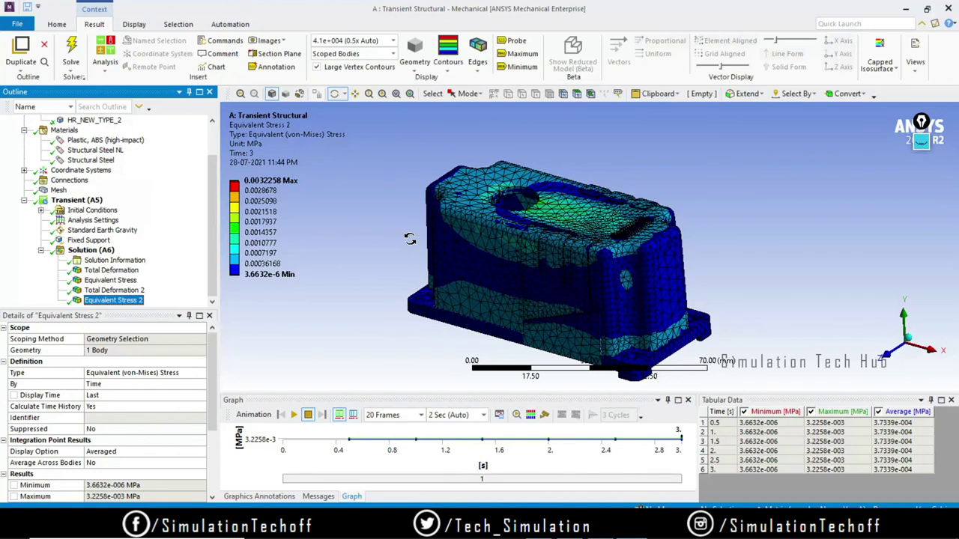
right_click(88, 201)
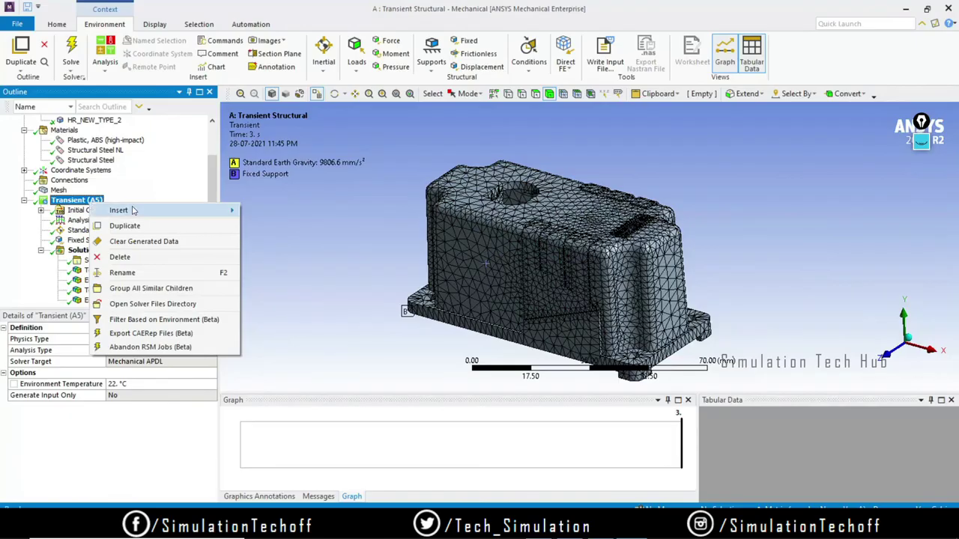
mouse_move(141, 211)
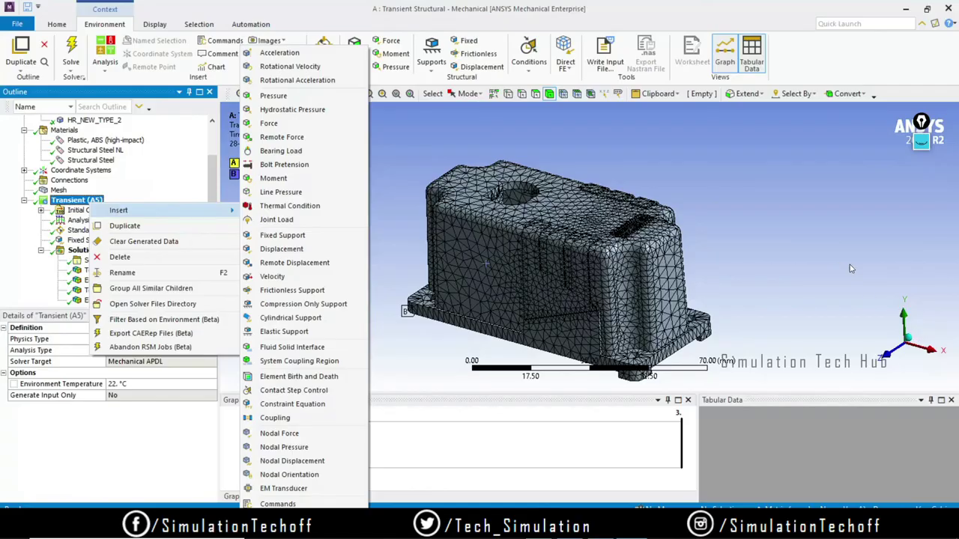
click(801, 189)
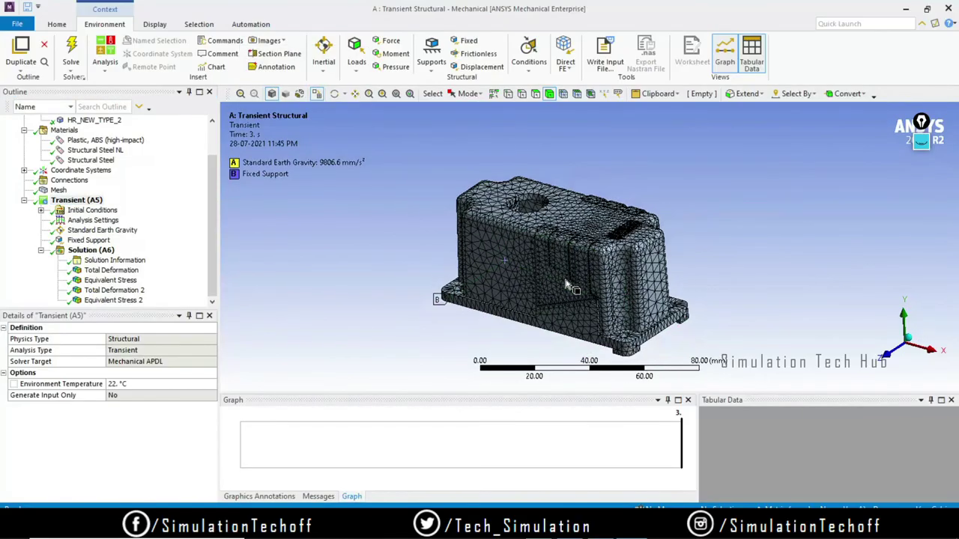